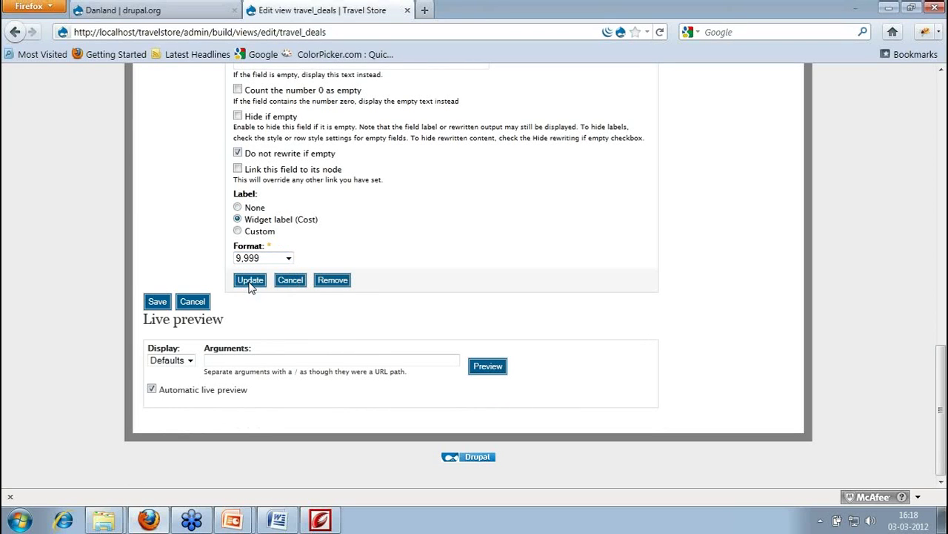
Save the Cost field with its 9,999 number format
click(250, 282)
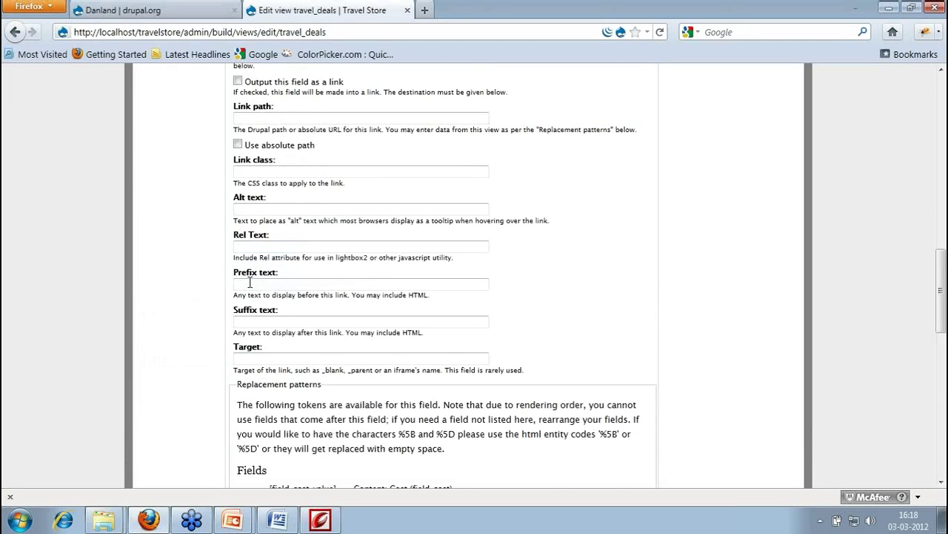
scroll(392, 256, up, 4)
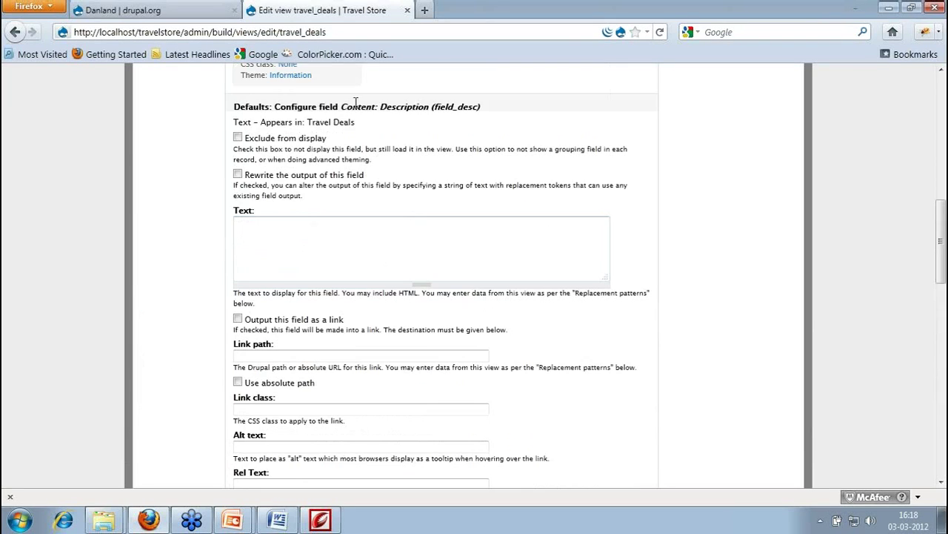
drag(357, 106, 426, 108)
scroll(446, 169, down, 2)
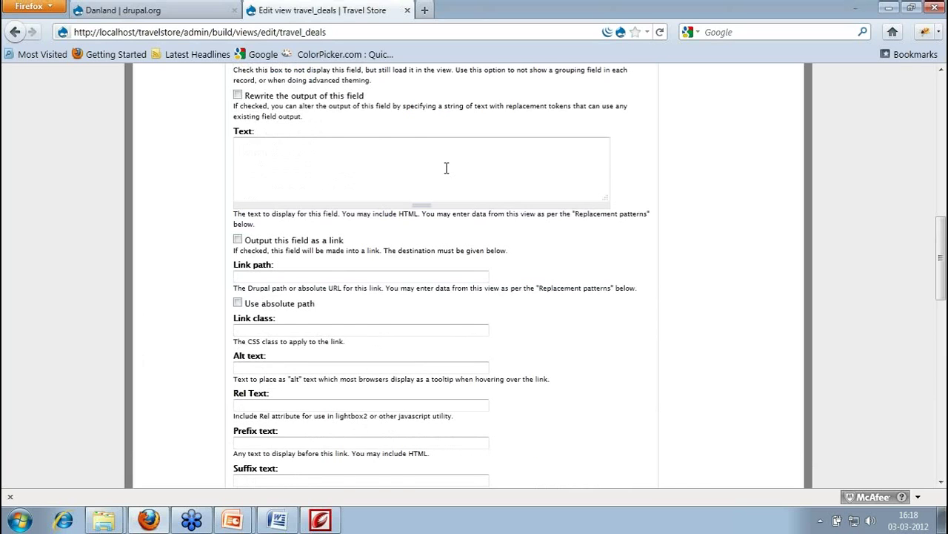
scroll(447, 169, down, 5)
scroll(445, 170, down, 5)
scroll(459, 173, down, 5)
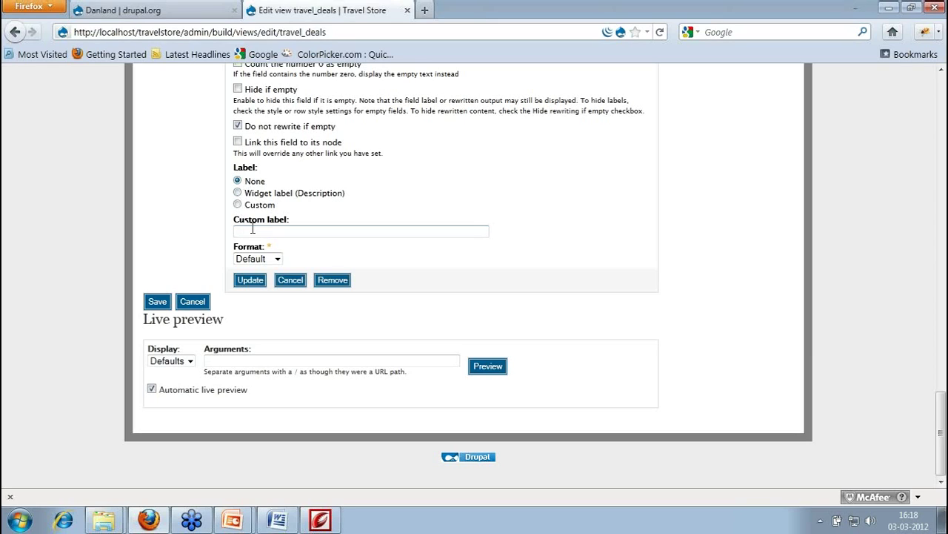
Set the Description field's format to Trimmed and apply it
click(267, 259)
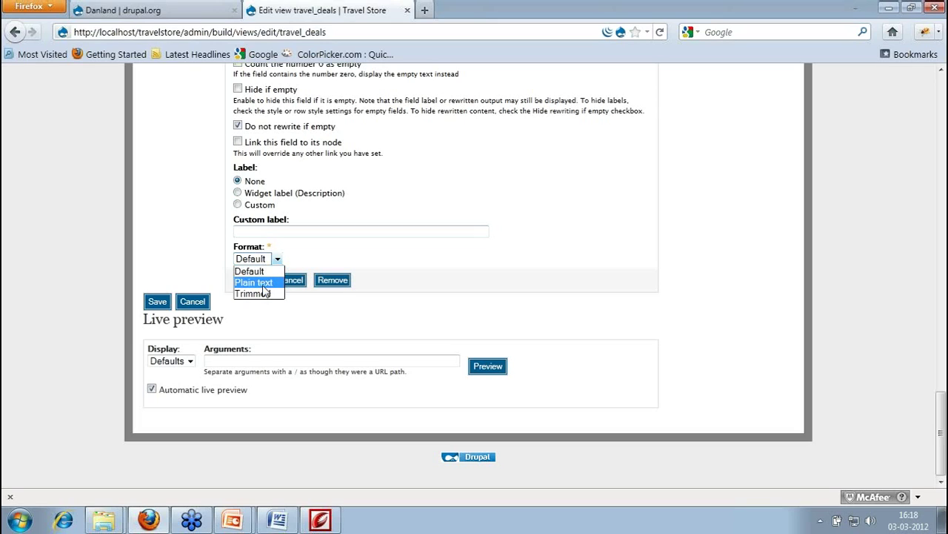
click(313, 259)
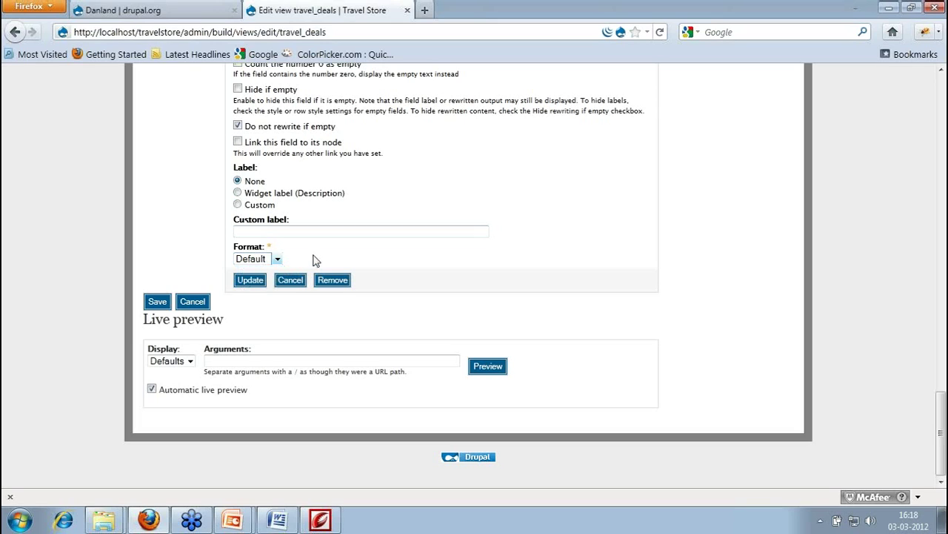
click(252, 261)
click(248, 293)
Apply the Duration field settings, keeping its default format
scroll(366, 285, up, 2)
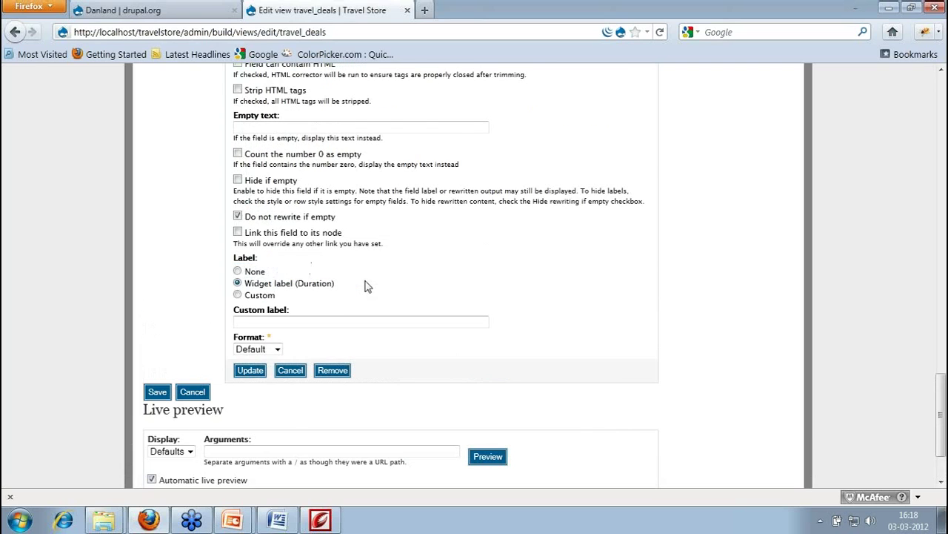
scroll(366, 285, up, 6)
scroll(365, 285, up, 6)
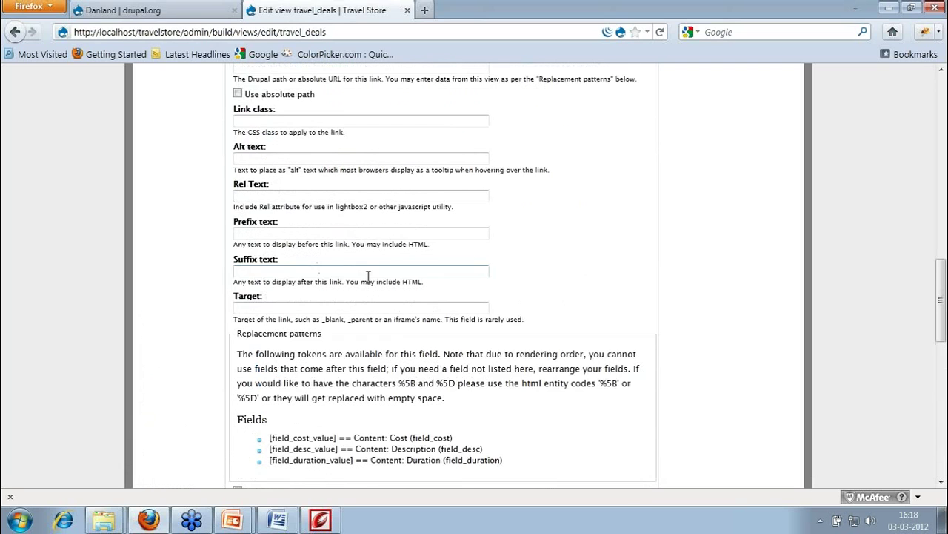
scroll(376, 211, up, 10)
scroll(317, 299, down, 12)
scroll(333, 312, down, 8)
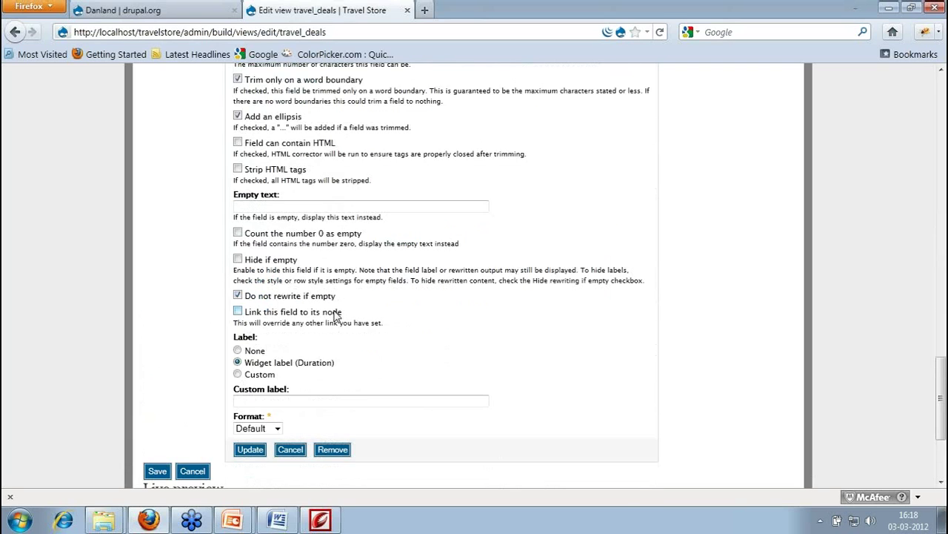
scroll(251, 355, down, 2)
scroll(251, 355, down, 2)
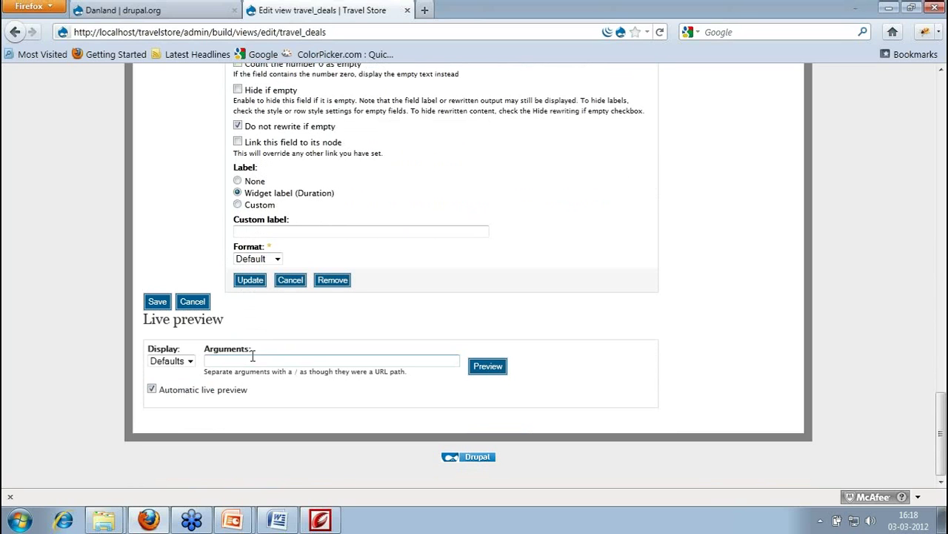
click(252, 282)
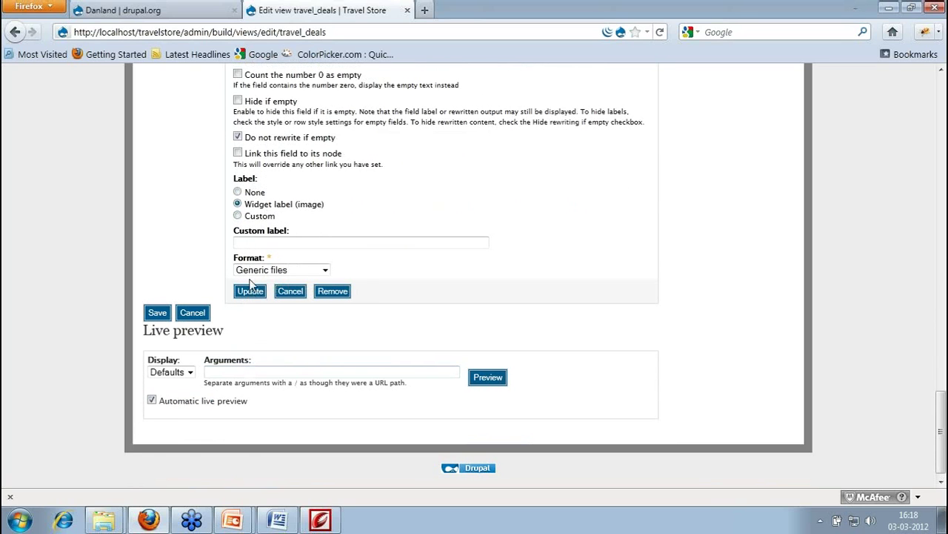
Set the image field to Image format with label None
scroll(377, 264, up, 2)
scroll(377, 264, up, 4)
scroll(378, 263, up, 4)
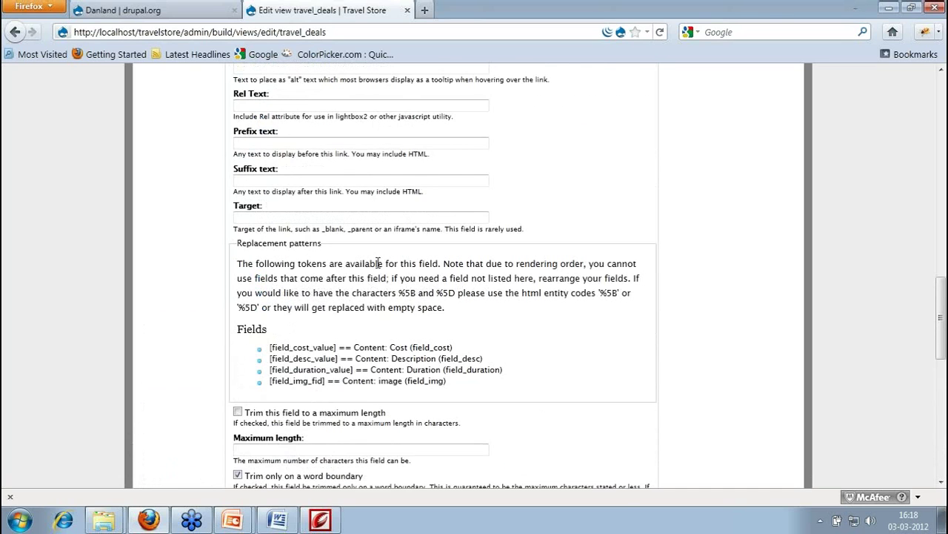
scroll(377, 263, up, 9)
drag(377, 125, 401, 130)
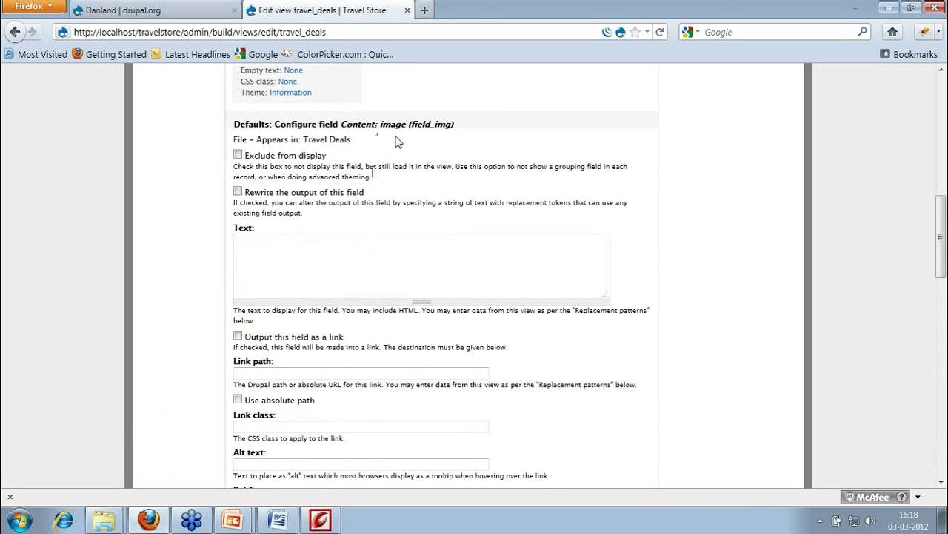
scroll(268, 223, down, 2)
scroll(400, 138, down, 10)
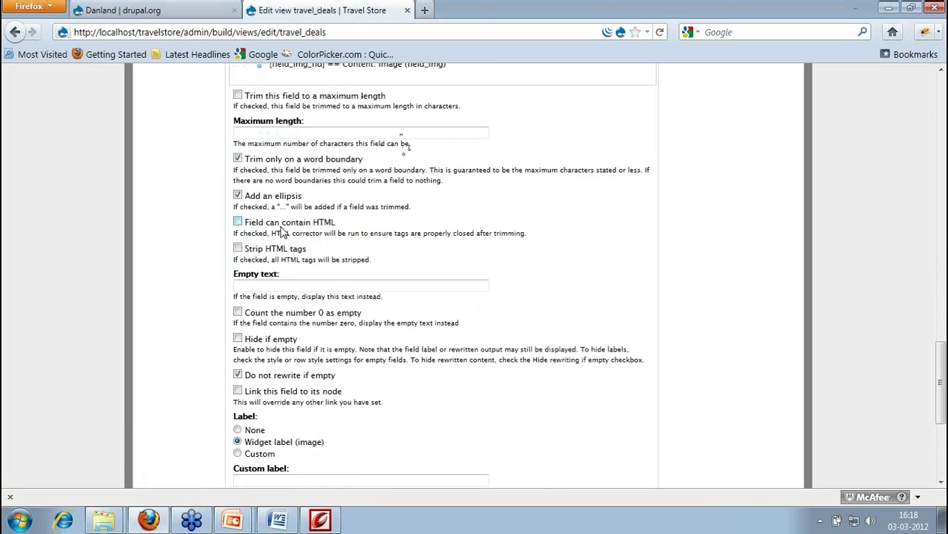
scroll(269, 248, down, 10)
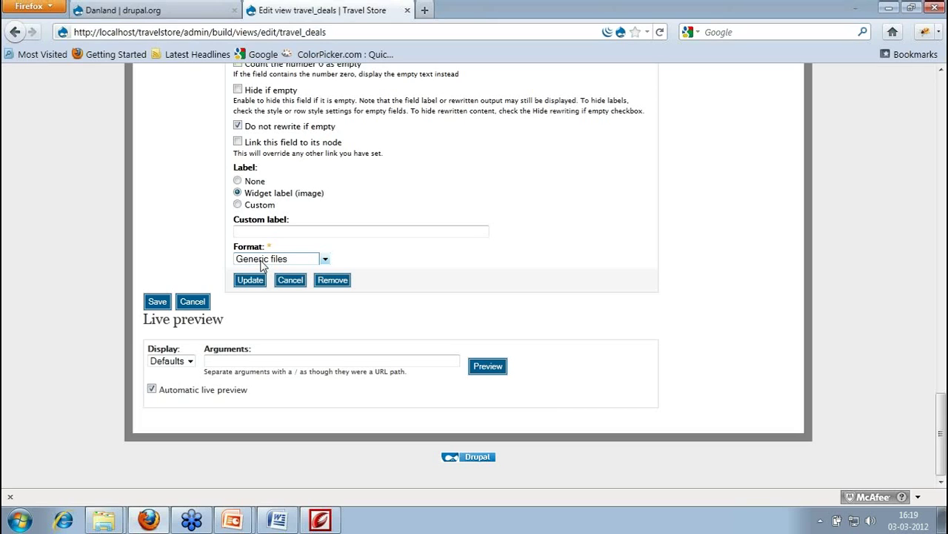
click(262, 261)
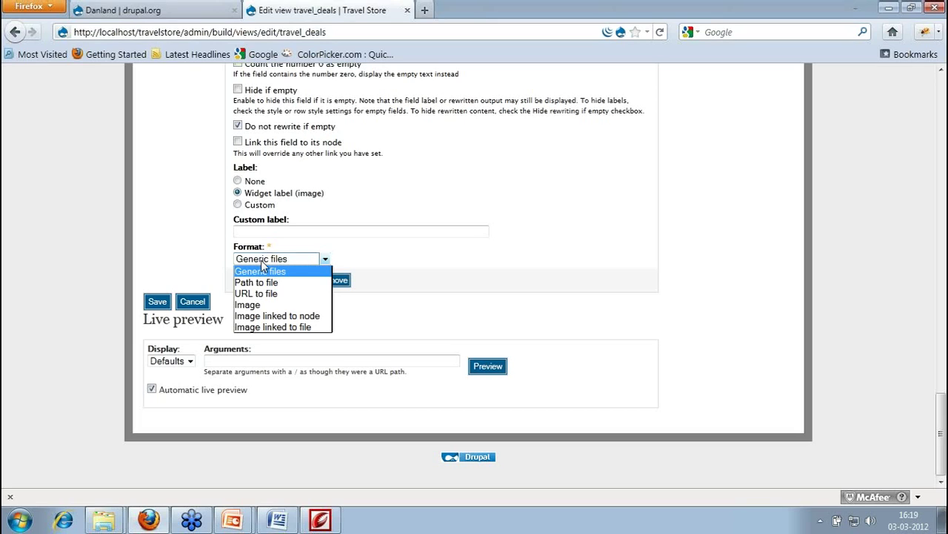
click(252, 305)
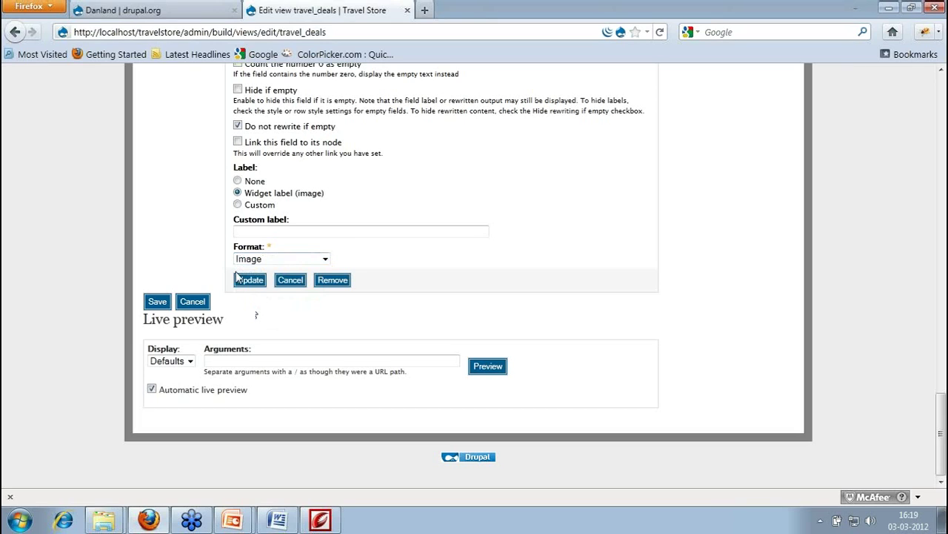
click(237, 181)
click(250, 283)
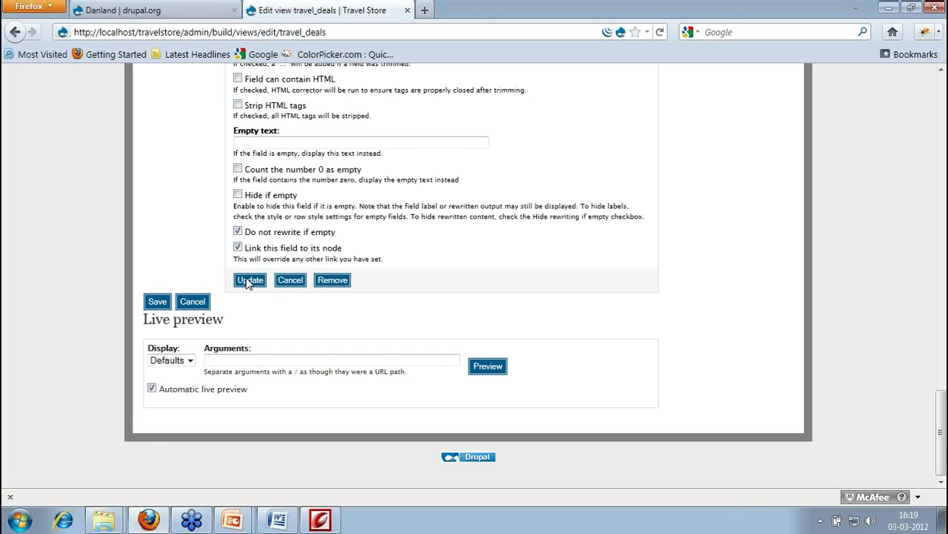
Clear the Title field's label, keep it linked to its node, and apply
scroll(508, 203, up, 2)
scroll(508, 203, up, 10)
scroll(509, 204, up, 10)
scroll(508, 205, up, 3)
double_click(378, 250)
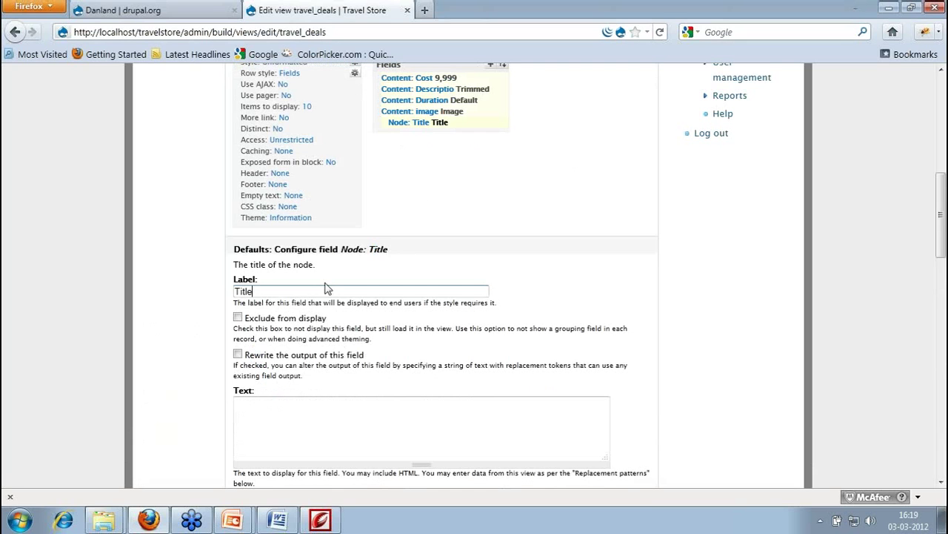
drag(324, 289, 177, 295)
key(BackSpace)
scroll(324, 289, down, 2)
scroll(318, 282, down, 6)
scroll(311, 278, down, 9)
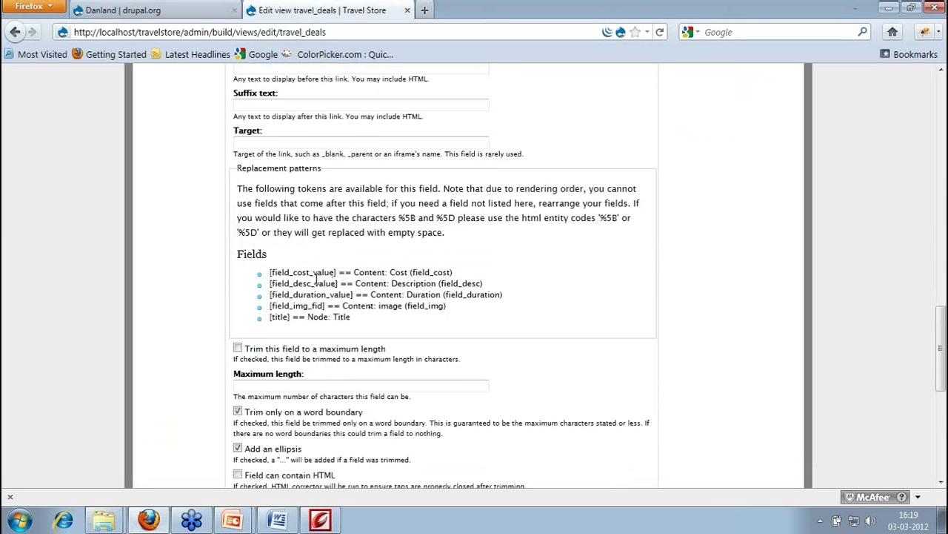
scroll(282, 304, down, 2)
scroll(241, 335, down, 6)
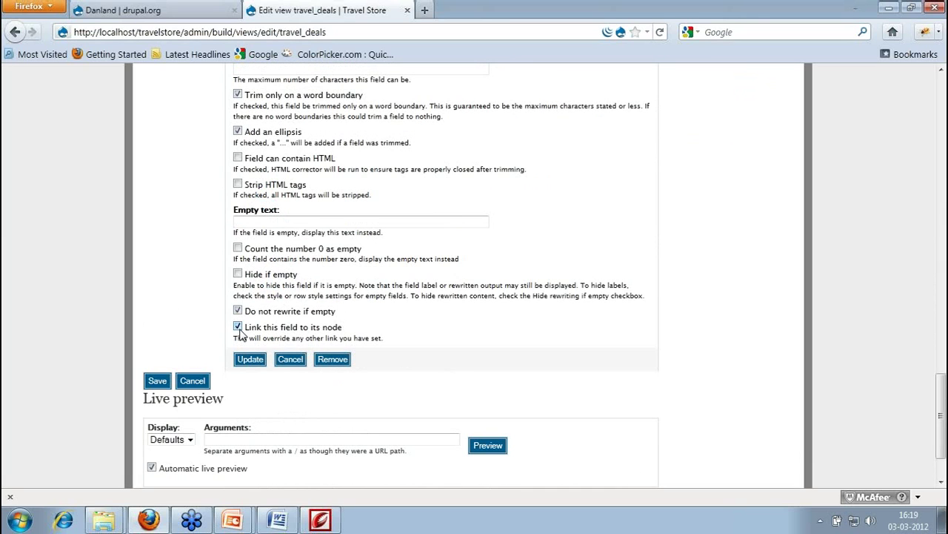
click(259, 361)
Scroll through the live preview to check linked titles beneath the images
scroll(257, 358, down, 2)
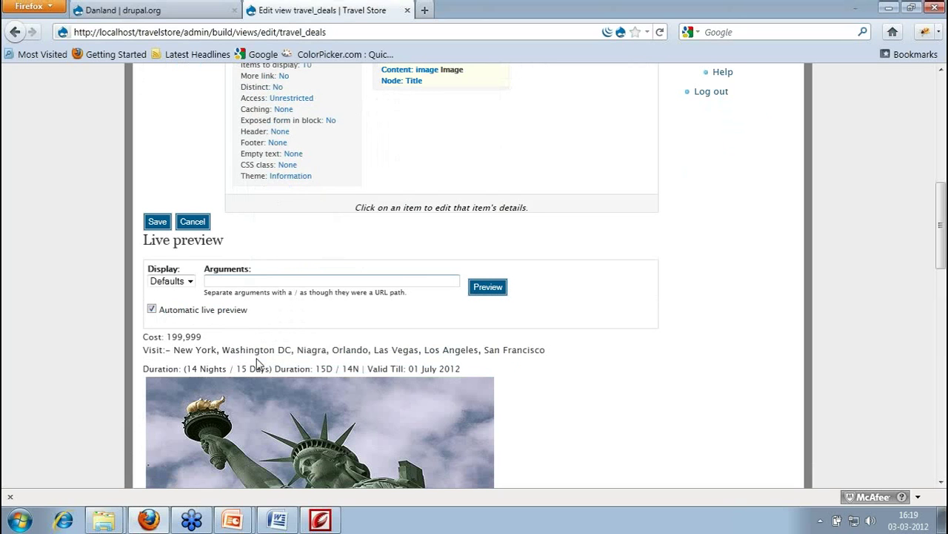
scroll(256, 358, down, 2)
scroll(256, 359, down, 6)
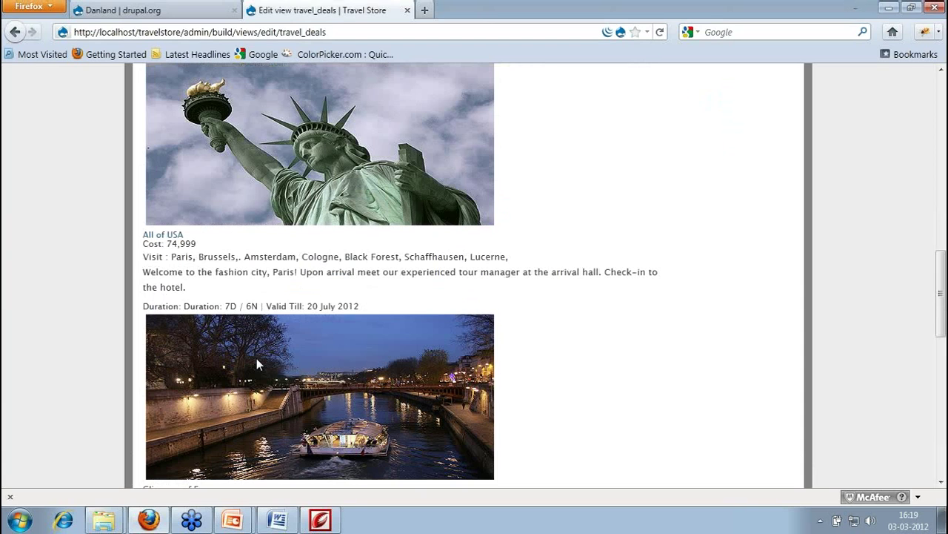
scroll(256, 363, down, 8)
scroll(256, 358, down, 6)
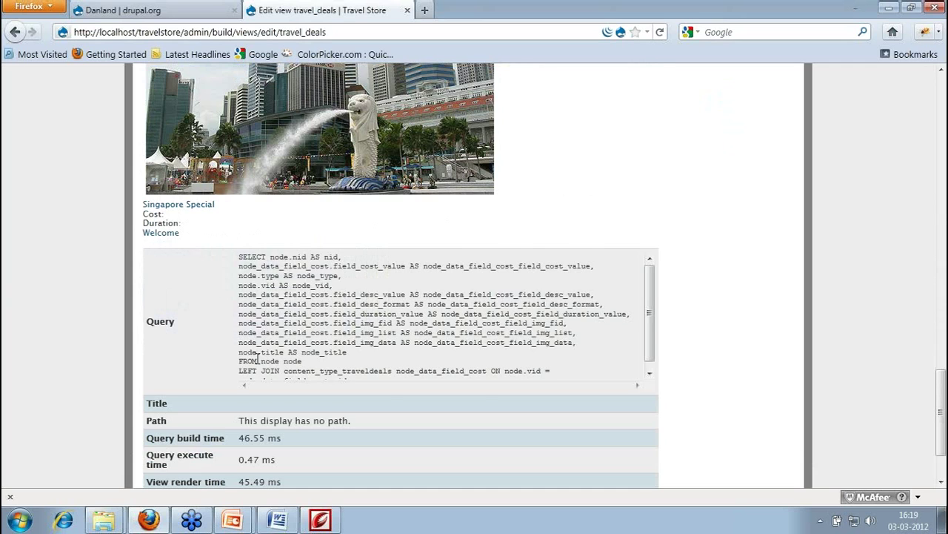
scroll(257, 358, up, 15)
scroll(257, 358, up, 10)
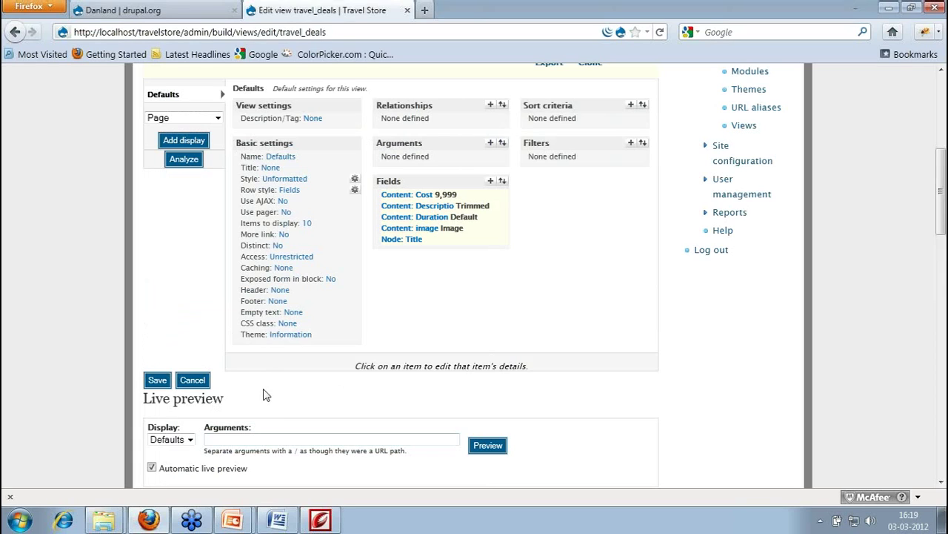
Rearrange the fields as Title, Cost, Duration, image, Description and apply
click(502, 181)
scroll(254, 306, down, 2)
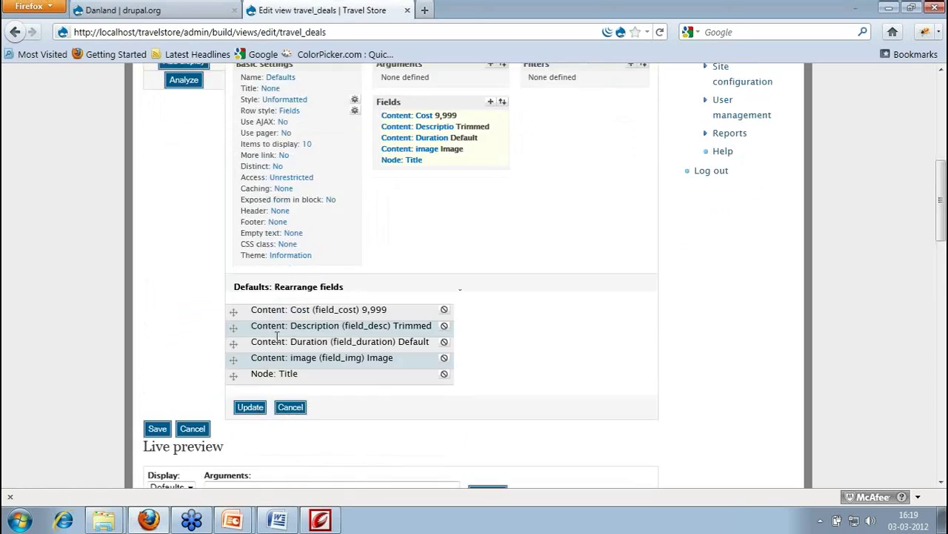
scroll(276, 338, down, 2)
mouse_move(234, 296)
mouse_down()
mouse_move(239, 235)
mouse_move(234, 277)
mouse_up()
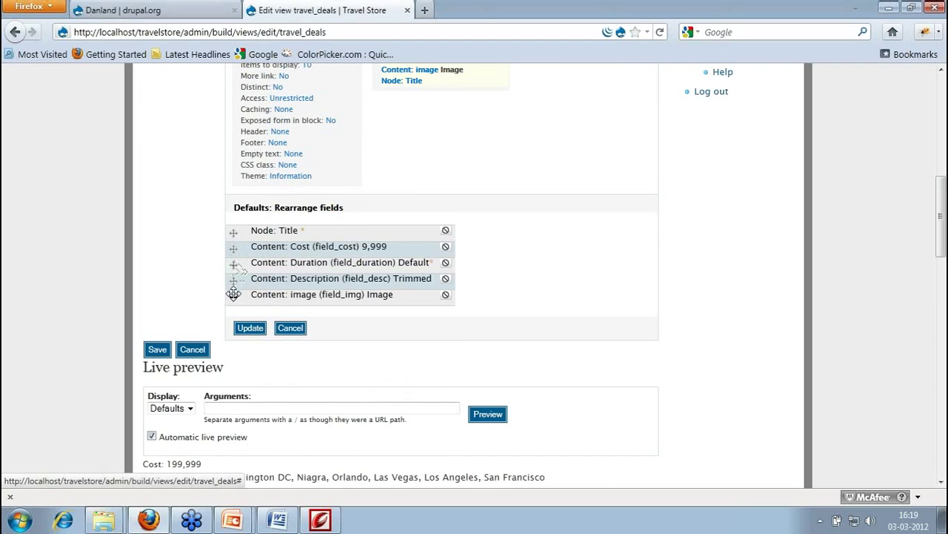
drag(233, 295, 236, 280)
click(245, 331)
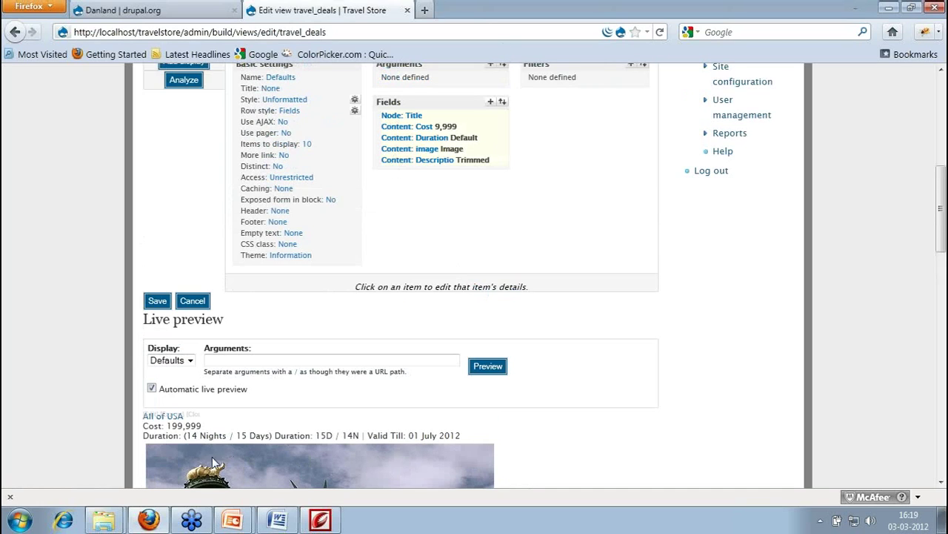
Scroll the live preview and follow the Welcome title link to its node page
scroll(371, 433, down, 2)
scroll(370, 434, down, 4)
scroll(415, 215, up, 10)
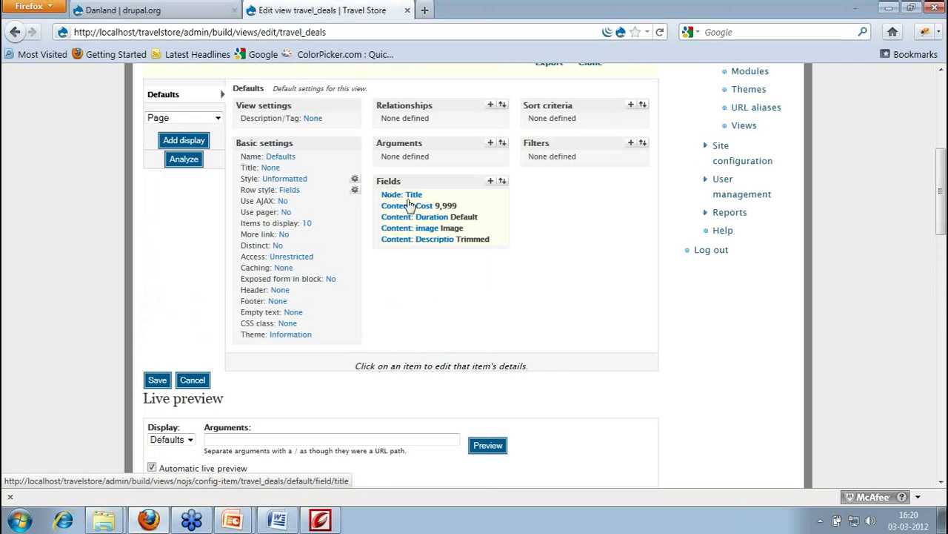
scroll(415, 255, down, 2)
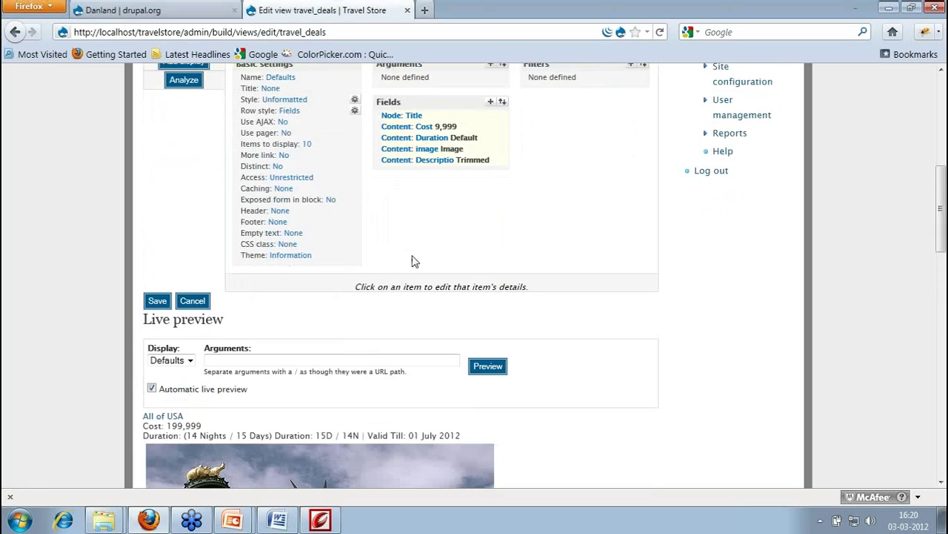
scroll(421, 263, down, 7)
scroll(423, 267, down, 2)
scroll(422, 263, down, 10)
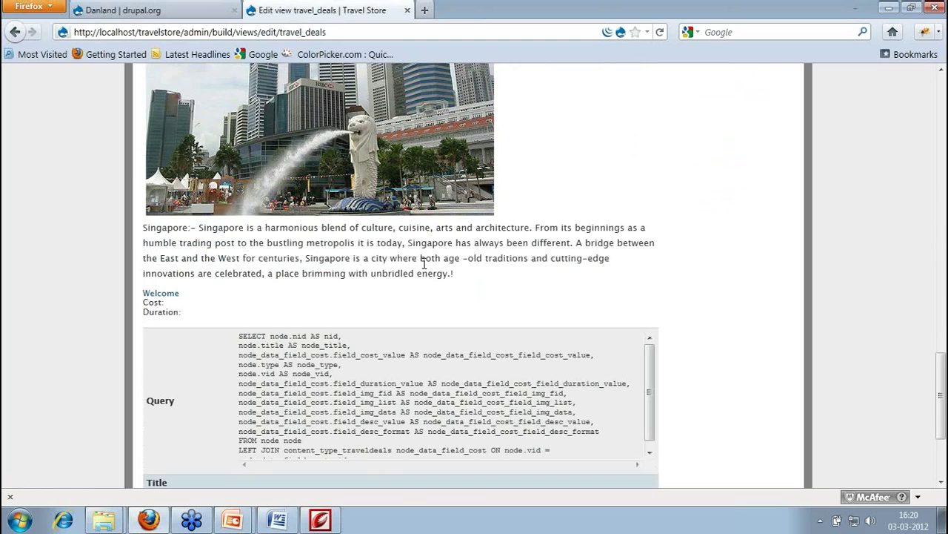
scroll(281, 262, down, 2)
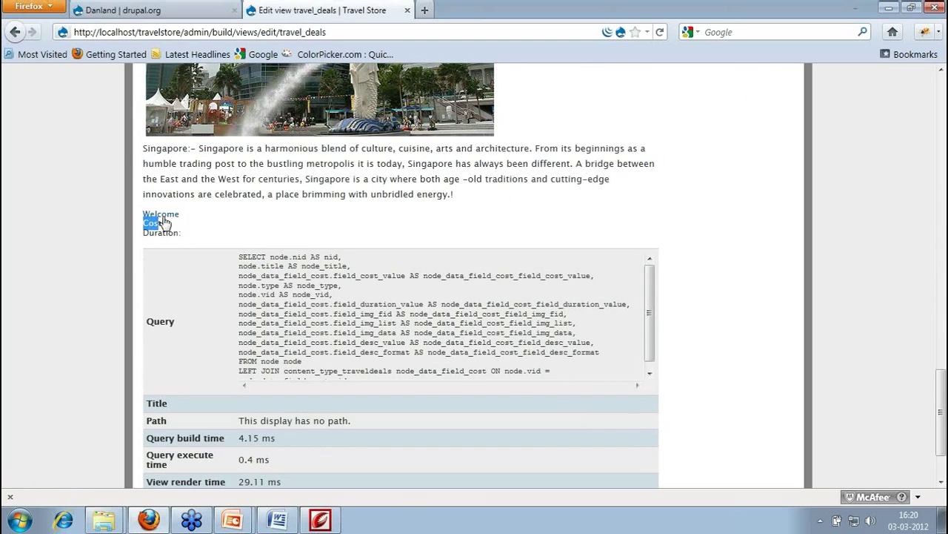
click(178, 216)
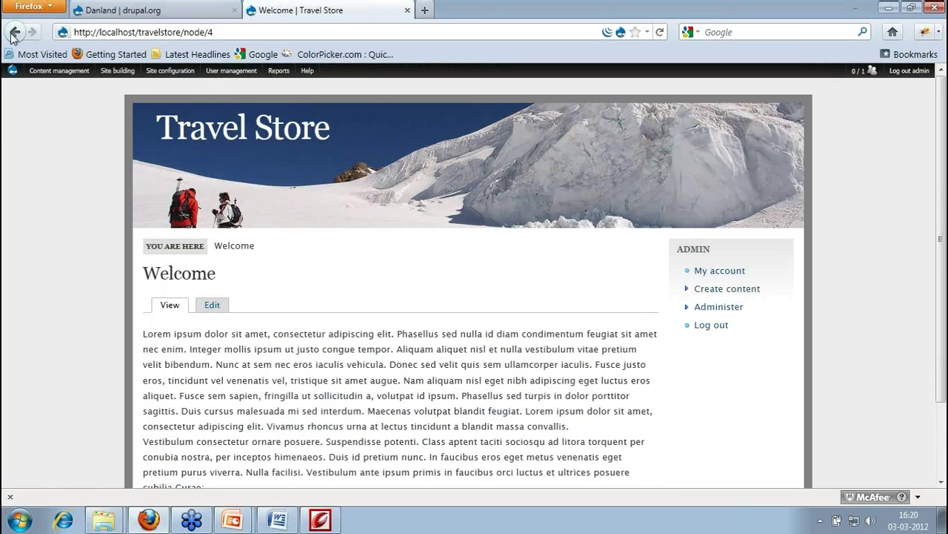
Return to editing the travel_deals view
click(14, 33)
scroll(381, 305, down, 2)
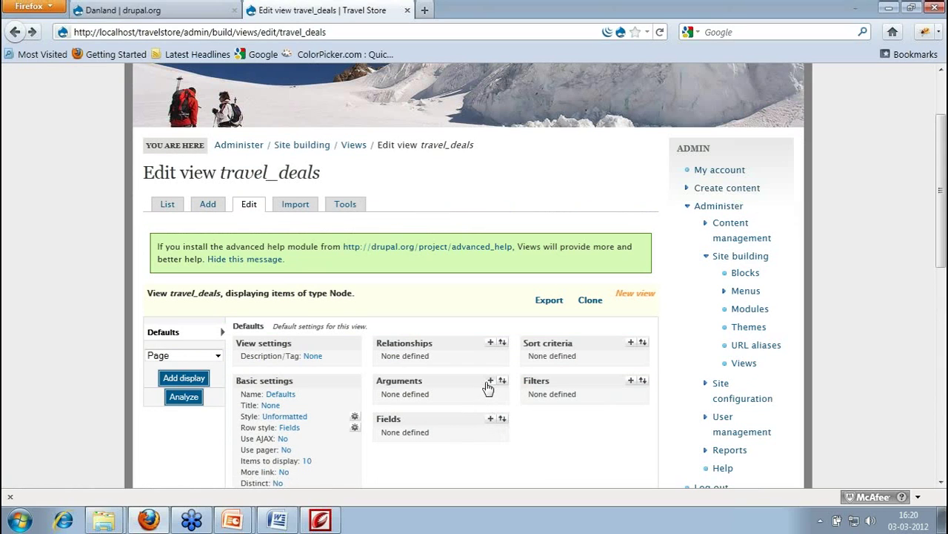
scroll(487, 387, down, 2)
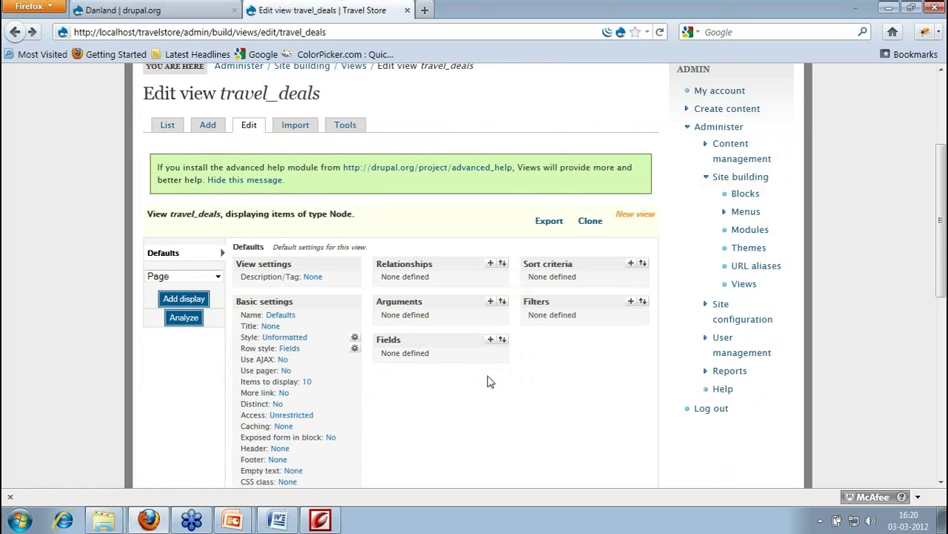
scroll(223, 222, up, 3)
scroll(438, 318, down, 5)
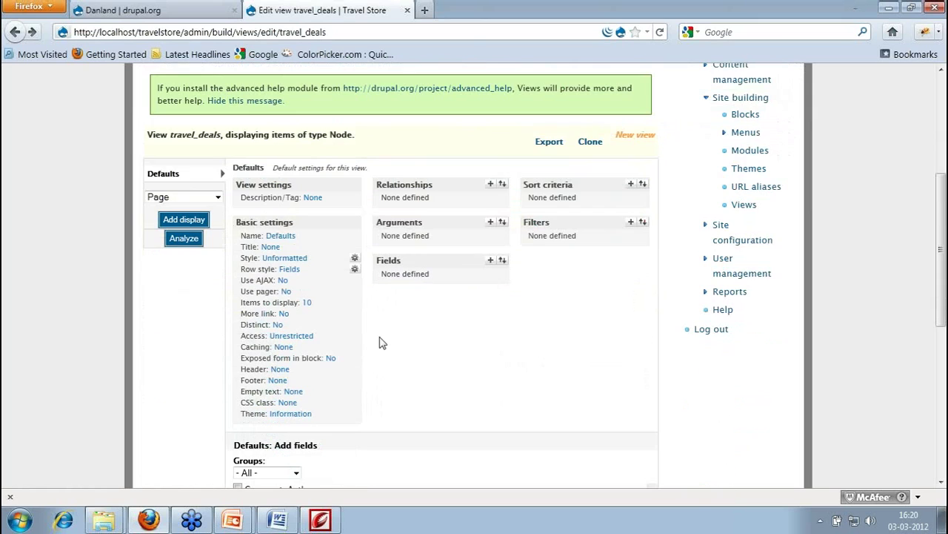
scroll(444, 312, down, 2)
scroll(434, 321, down, 4)
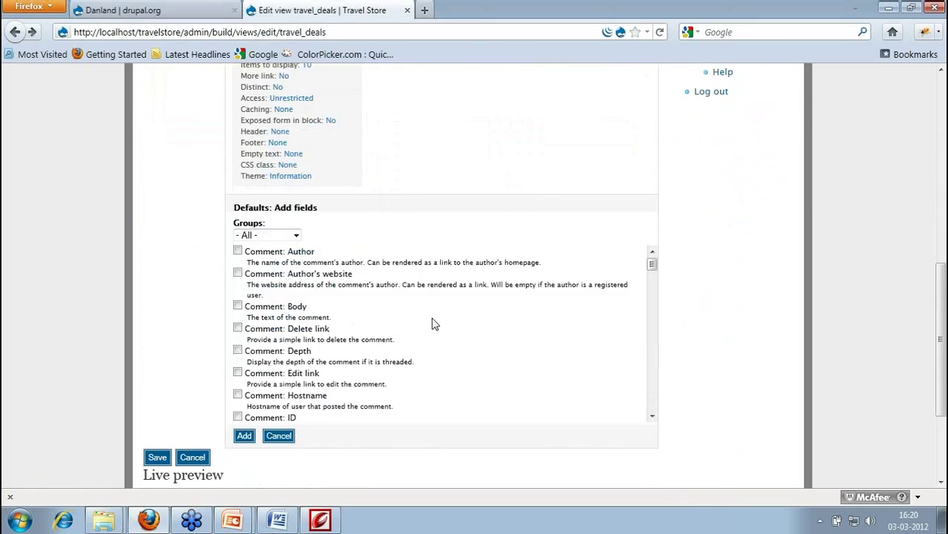
Filter the field list to the Node group and tick Node: Title
click(267, 235)
click(252, 290)
scroll(250, 342, down, 1)
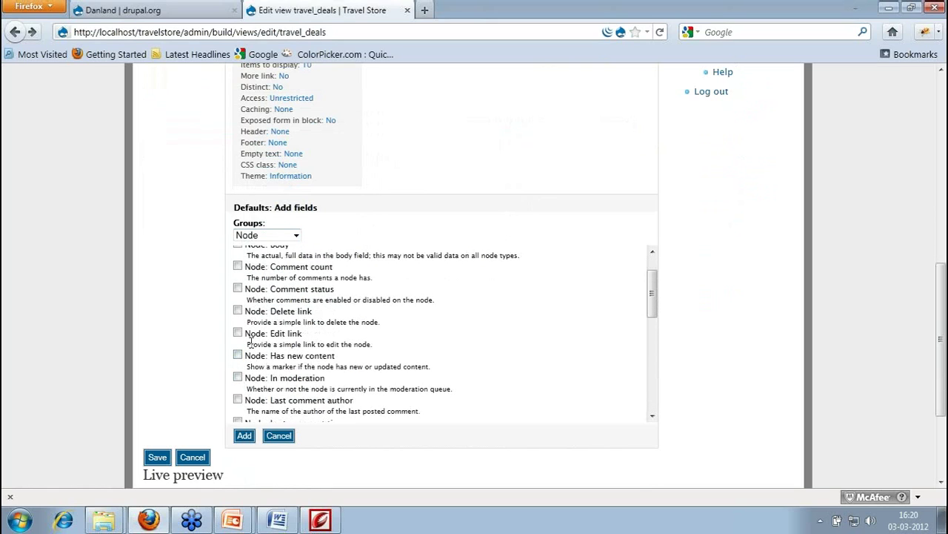
scroll(251, 342, down, 5)
scroll(251, 342, down, 3)
click(237, 338)
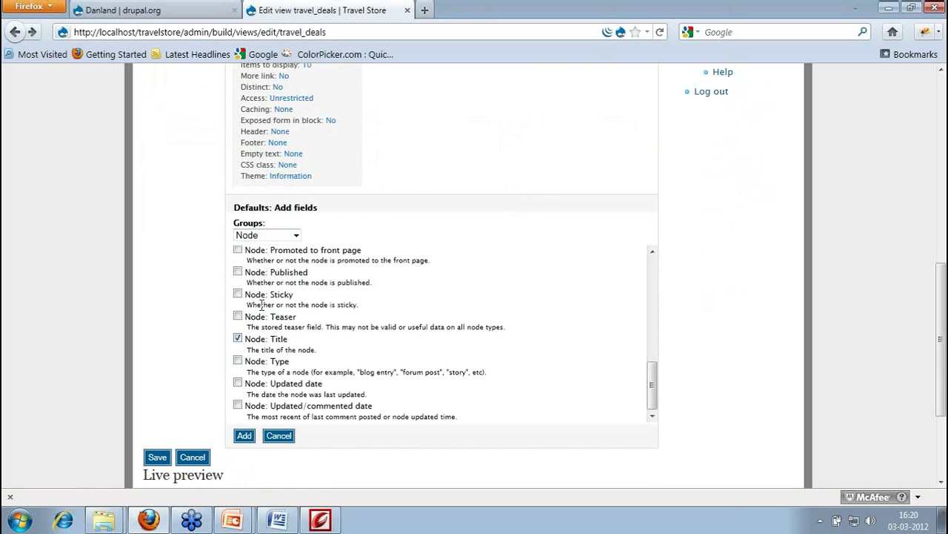
Switch the group to Content and tick Cost, Duration and image
click(275, 236)
click(255, 257)
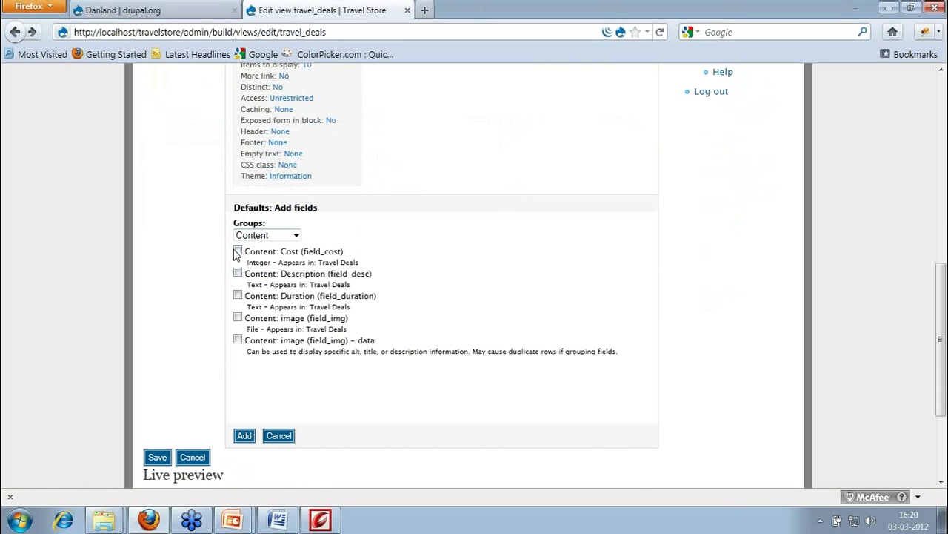
click(237, 252)
click(237, 295)
click(237, 317)
Add the chosen fields and give Cost the 9,999 format with its widget label
click(245, 436)
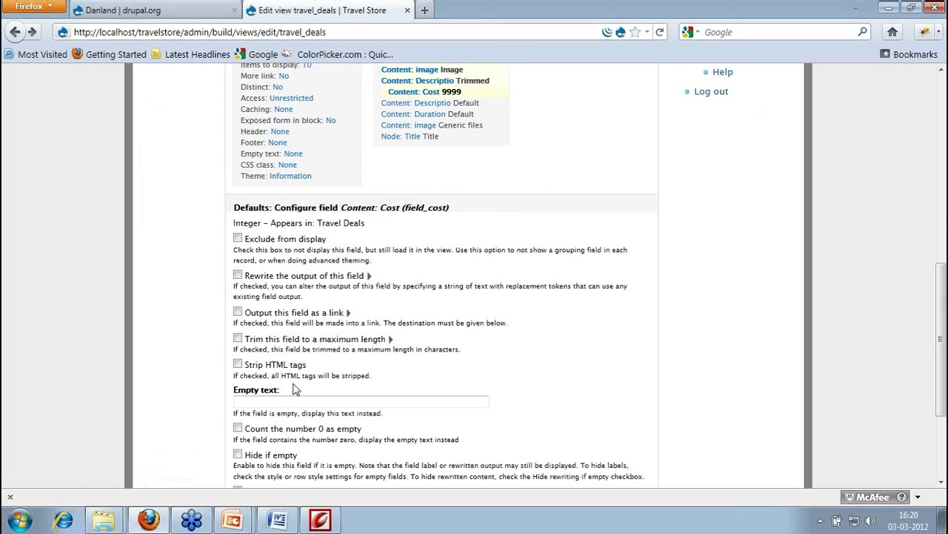
scroll(295, 389, down, 2)
scroll(285, 360, down, 7)
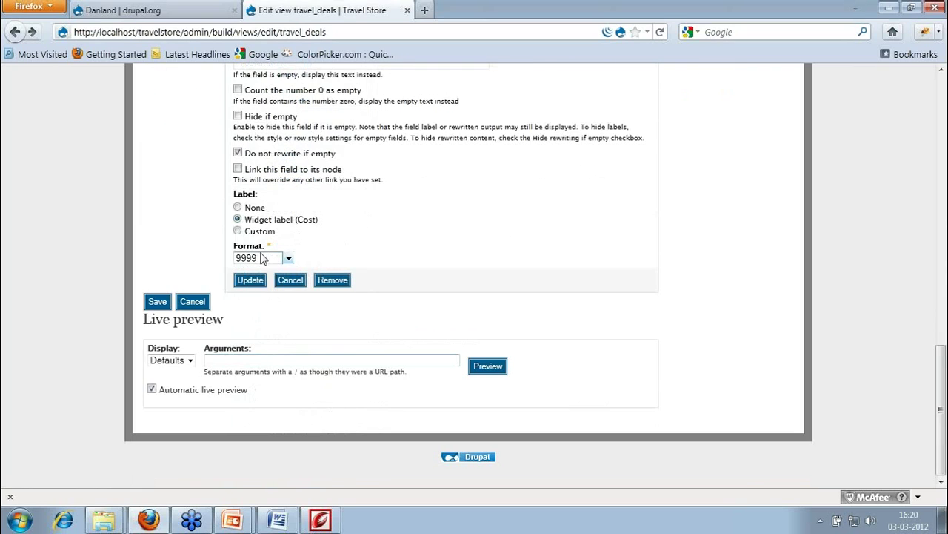
click(237, 208)
click(259, 258)
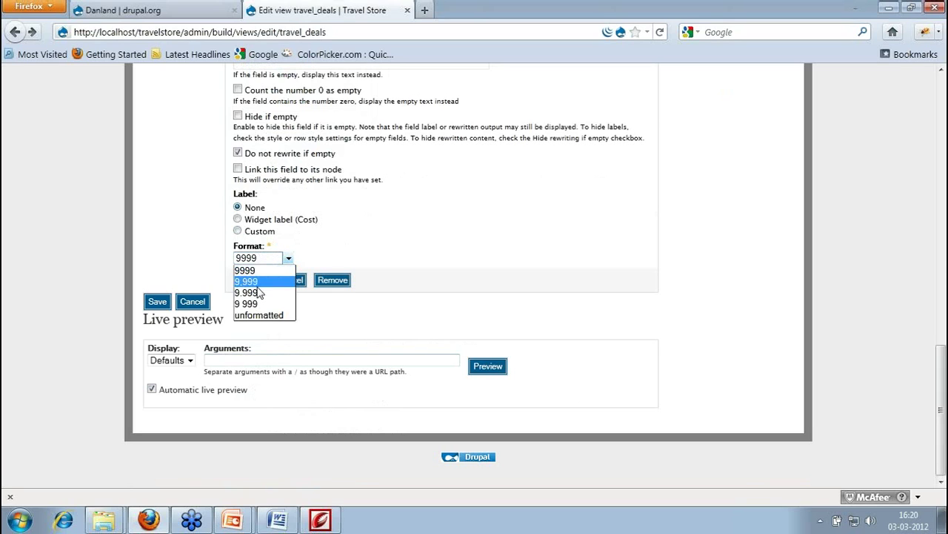
click(254, 281)
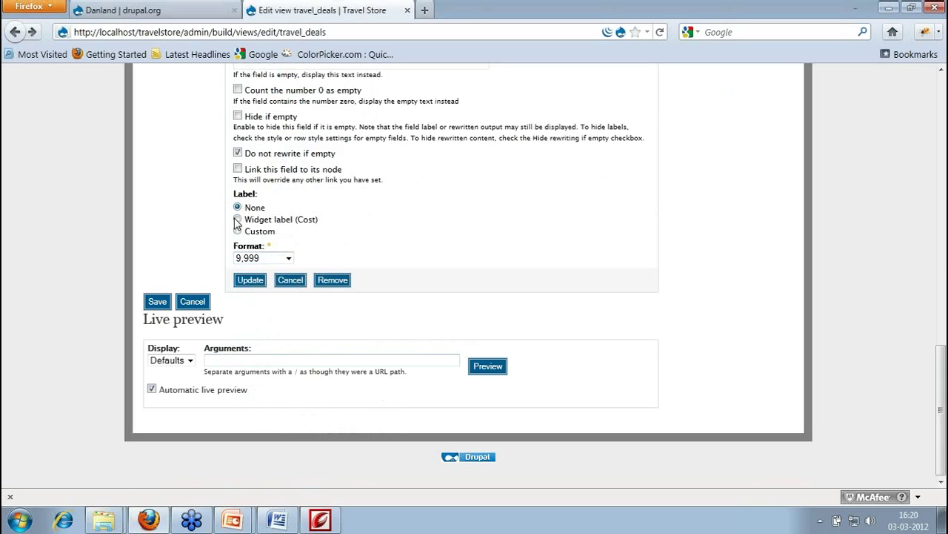
click(237, 219)
click(258, 281)
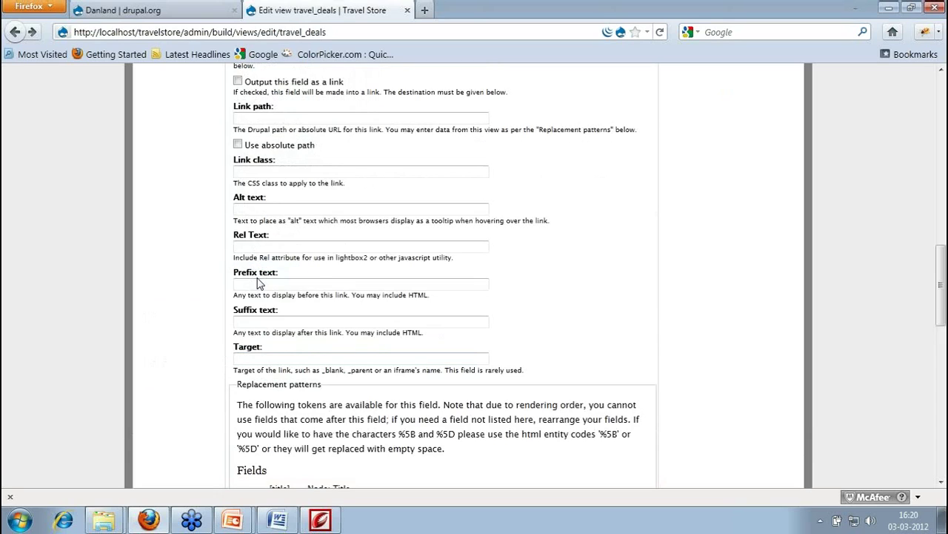
Apply the Description, image and remaining field settings, then save the travel_deals view
scroll(359, 261, up, 8)
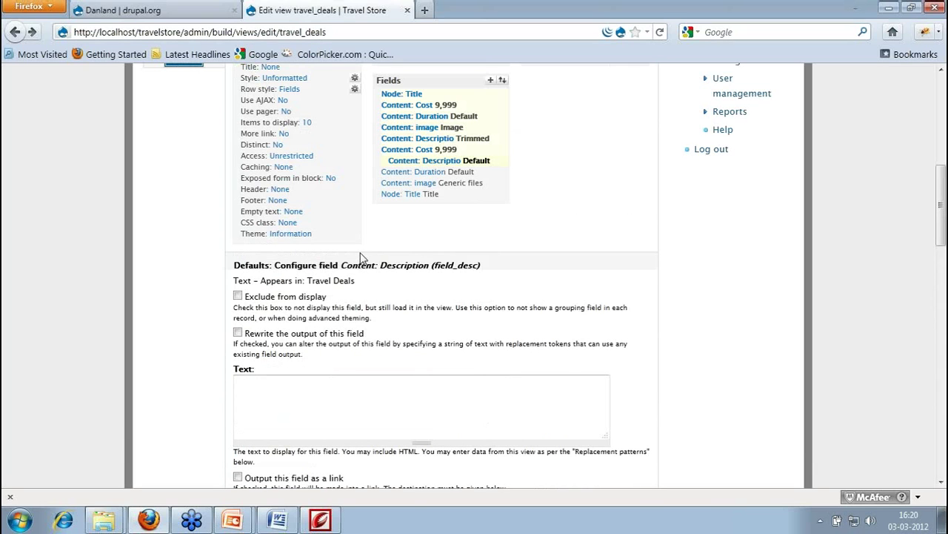
scroll(228, 338, down, 2)
scroll(189, 395, down, 15)
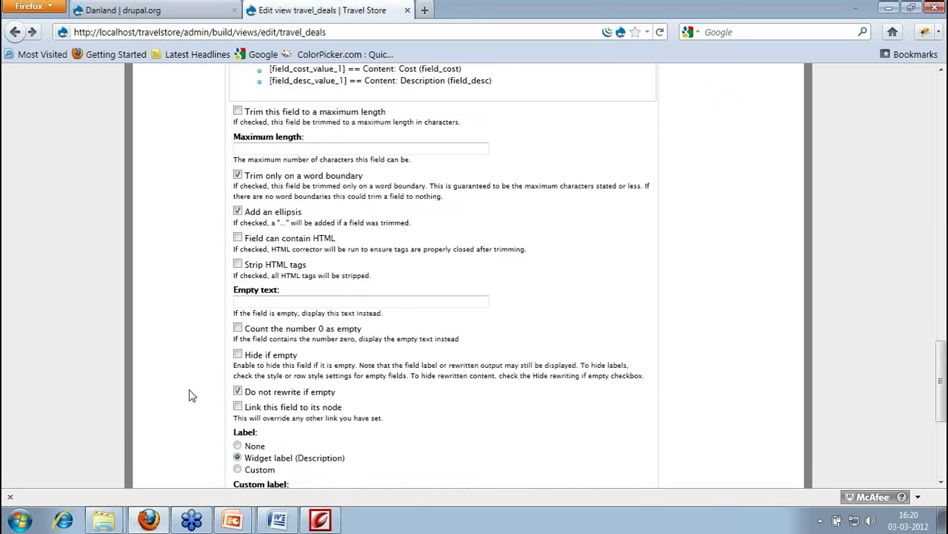
scroll(189, 395, down, 6)
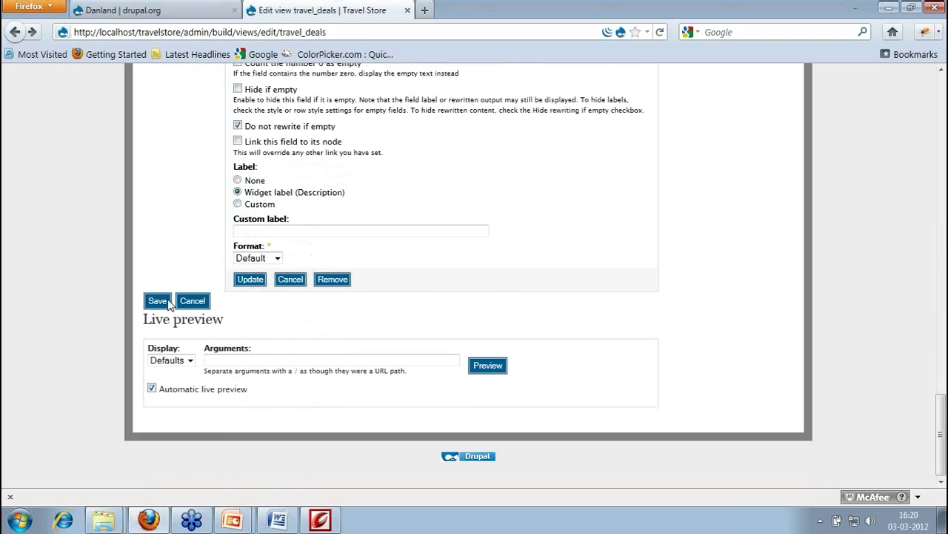
click(250, 281)
click(249, 293)
click(250, 296)
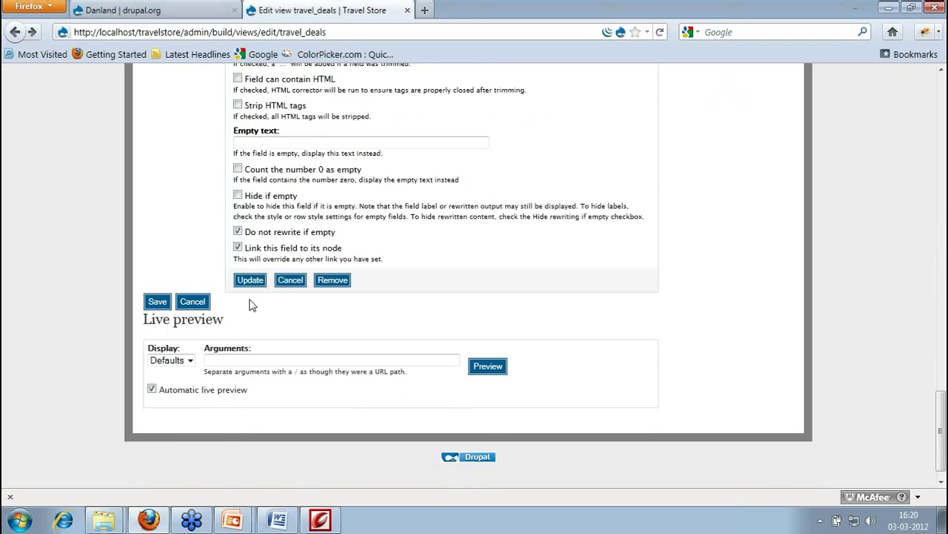
click(250, 281)
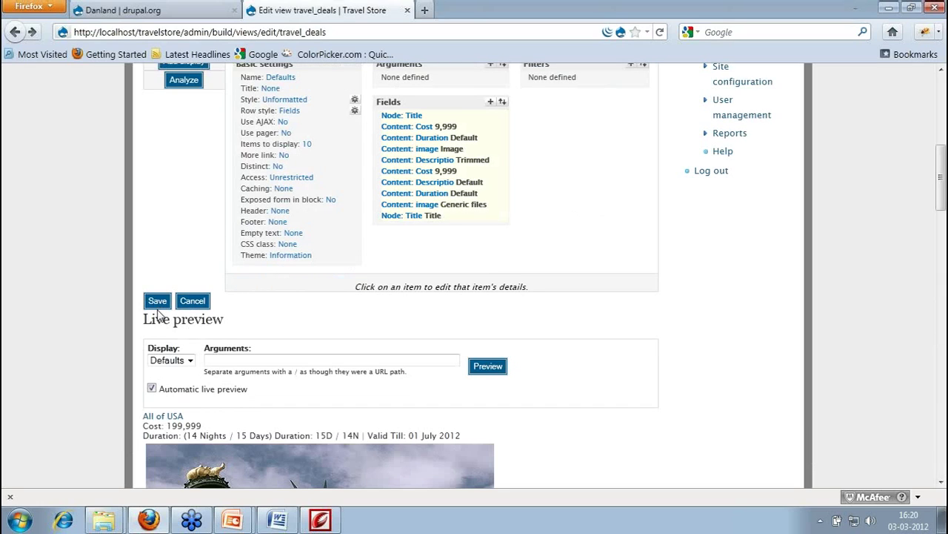
click(156, 303)
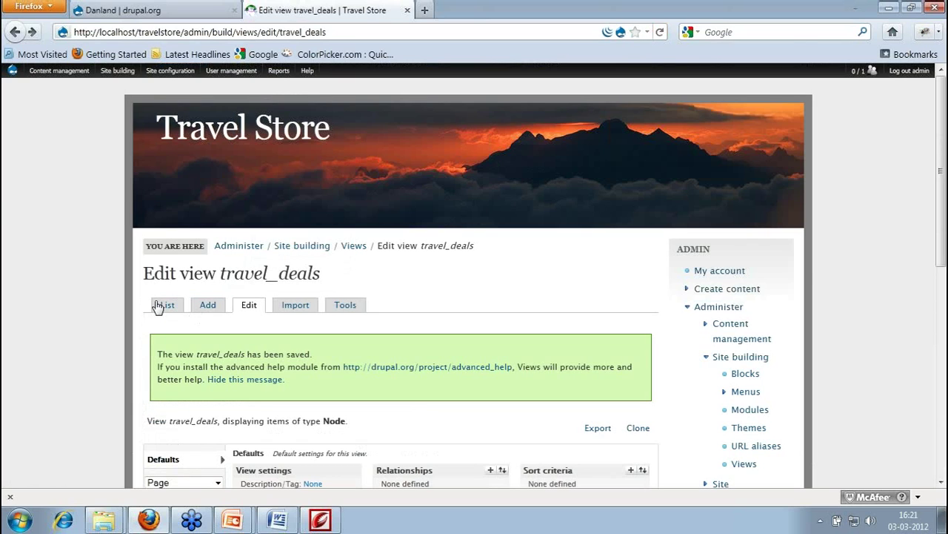
Review the Cost, Description and Duration field settings, confirming Duration unchanged
scroll(432, 326, down, 5)
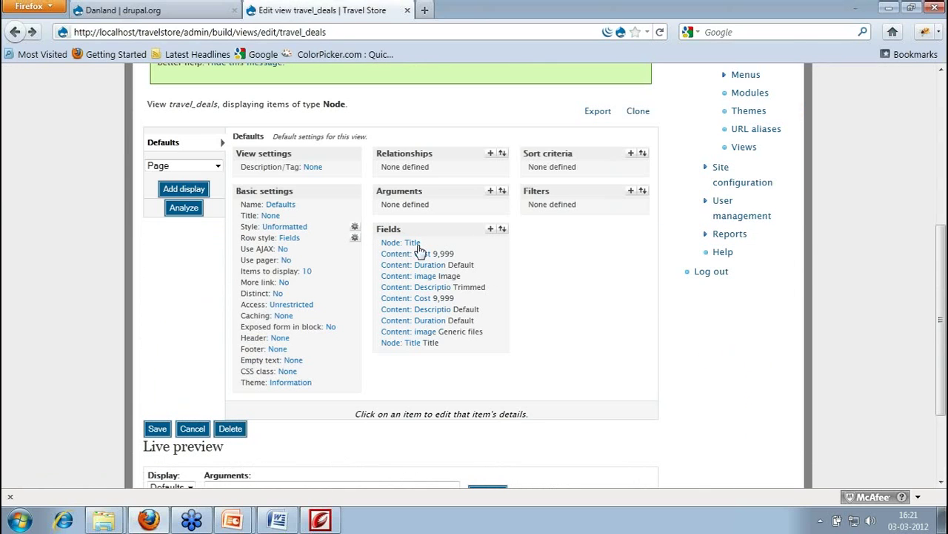
click(397, 298)
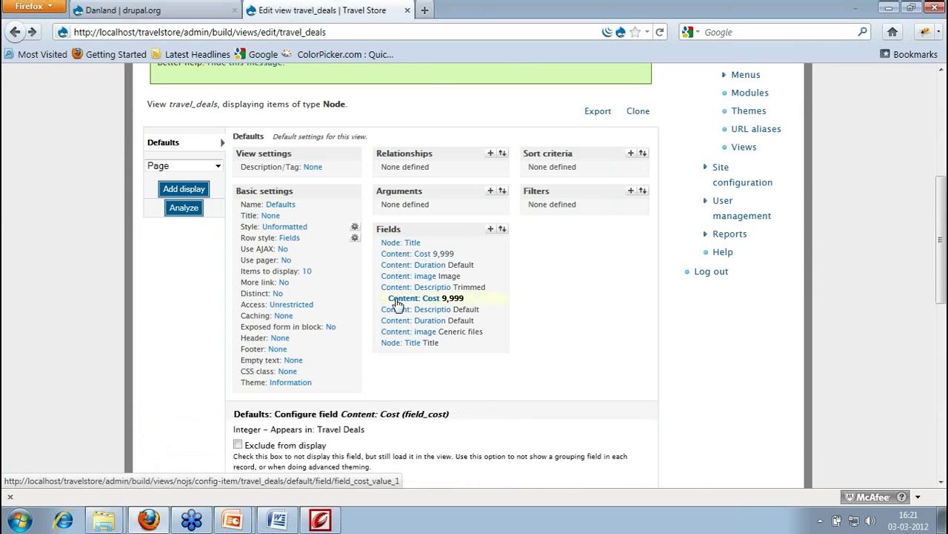
scroll(257, 387, down, 6)
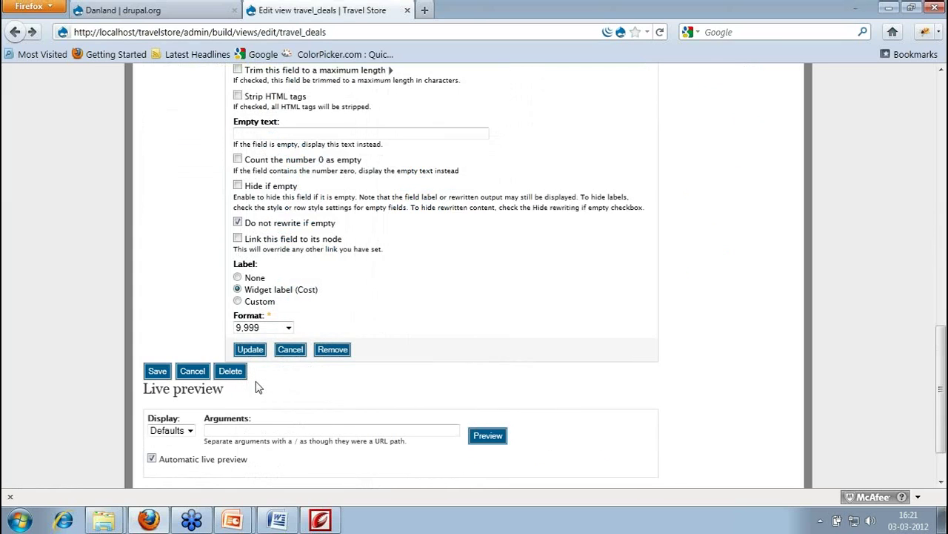
click(249, 349)
click(434, 329)
scroll(435, 333, down, 6)
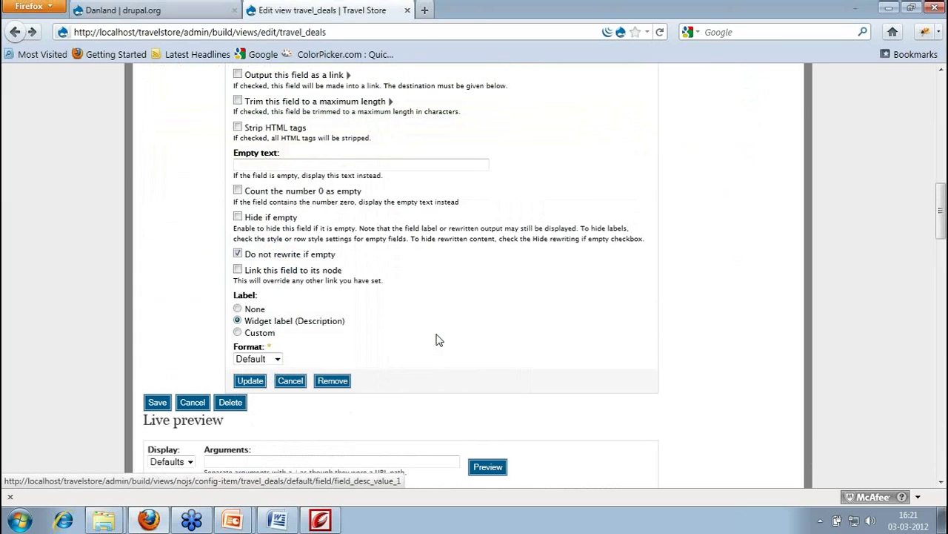
scroll(512, 333, down, 6)
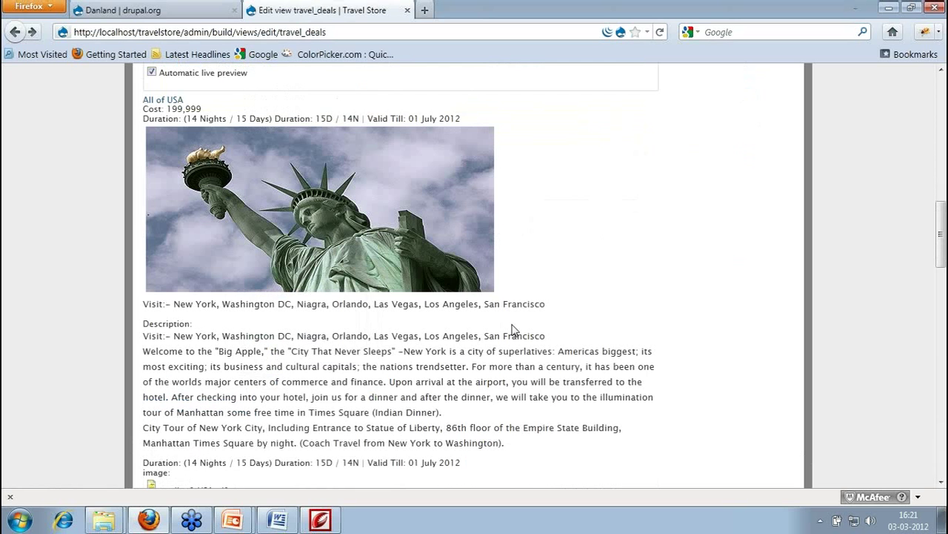
scroll(512, 330, up, 10)
click(444, 305)
scroll(474, 319, down, 5)
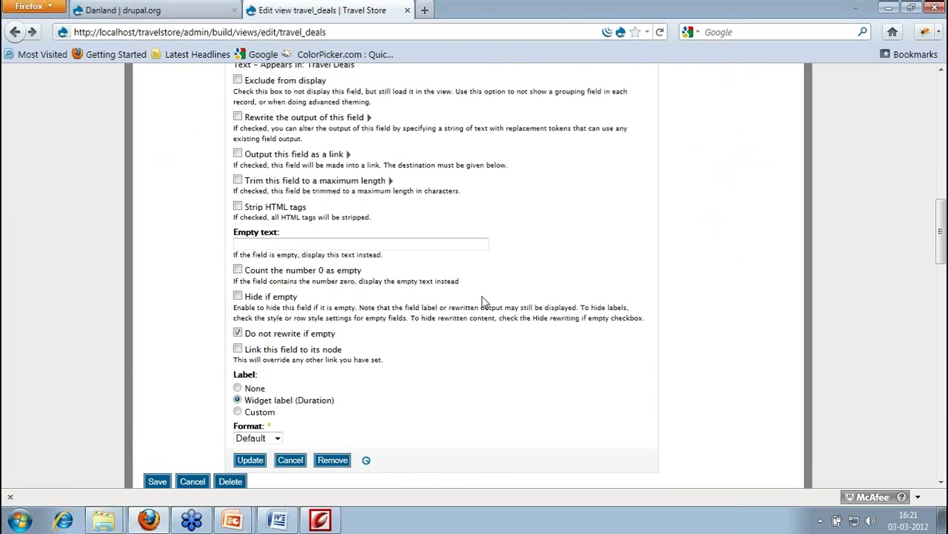
scroll(481, 301, up, 5)
click(414, 173)
Scroll through the view and live preview to check the five listed fields
scroll(511, 329, down, 5)
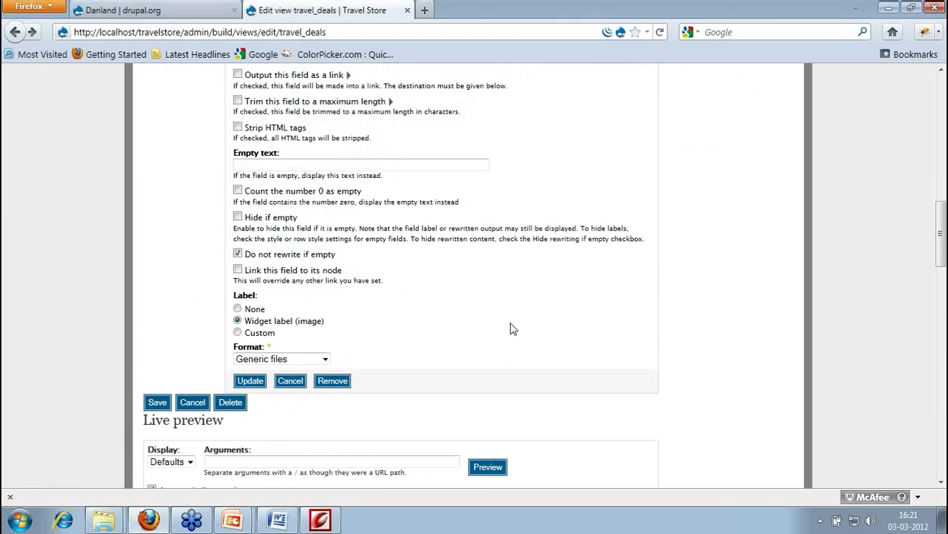
scroll(514, 329, down, 5)
scroll(519, 267, up, 2)
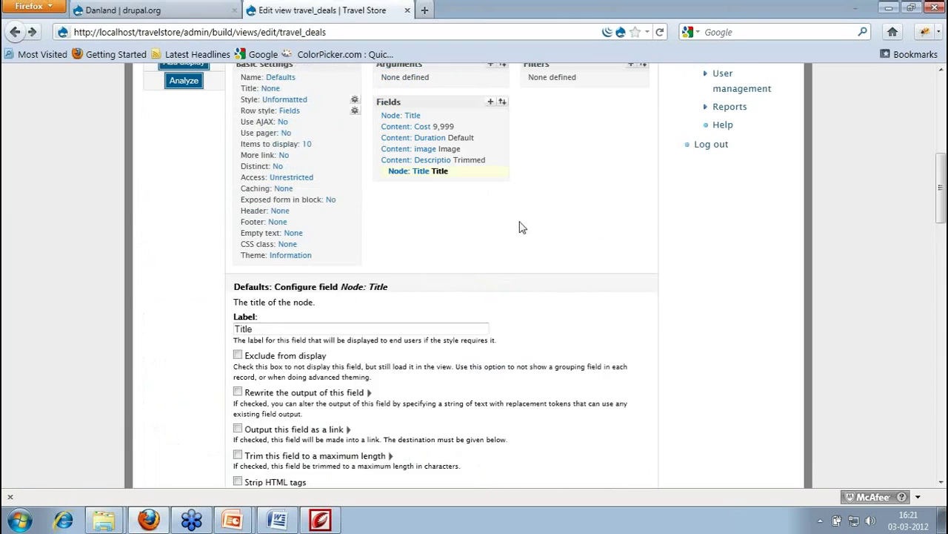
scroll(519, 237, down, 2)
scroll(353, 339, down, 7)
scroll(364, 339, down, 9)
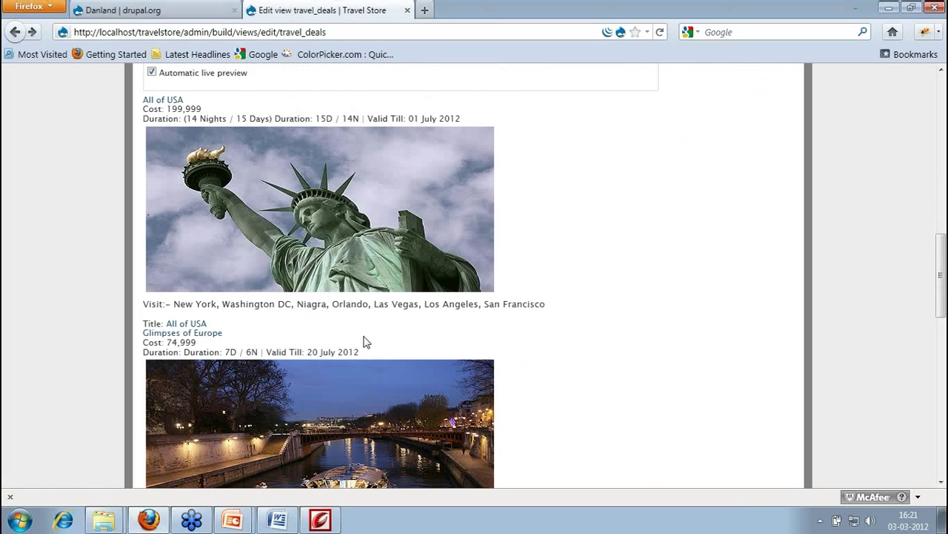
scroll(675, 340, up, 2)
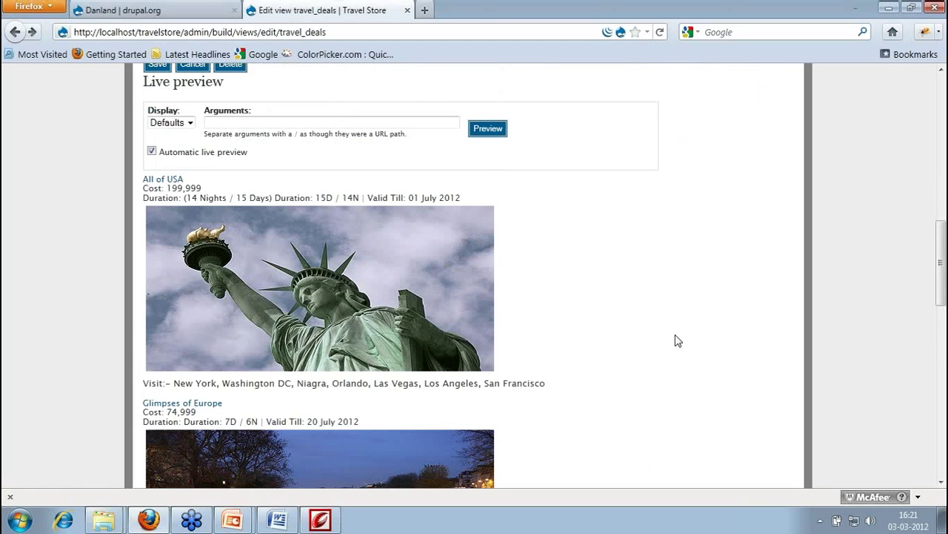
scroll(676, 340, down, 6)
scroll(432, 309, down, 14)
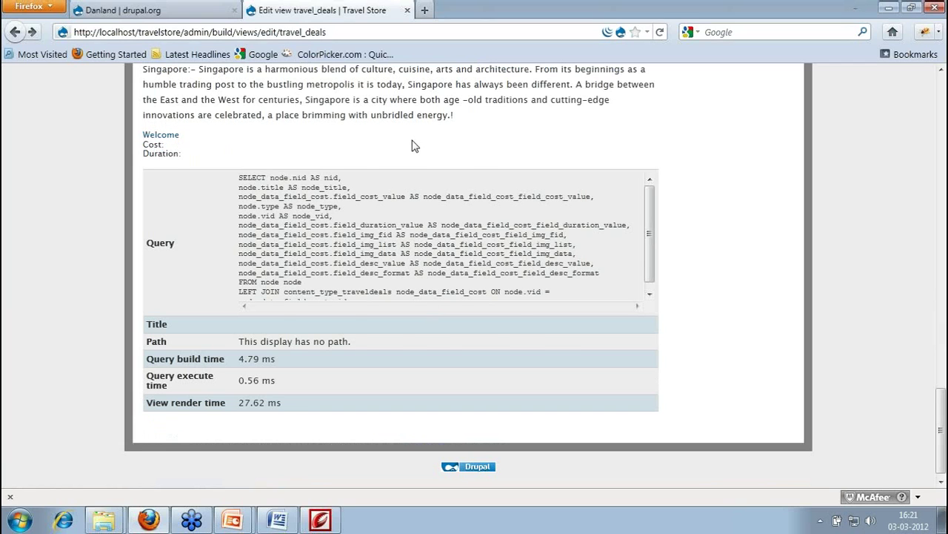
scroll(521, 150, up, 2)
scroll(521, 152, up, 8)
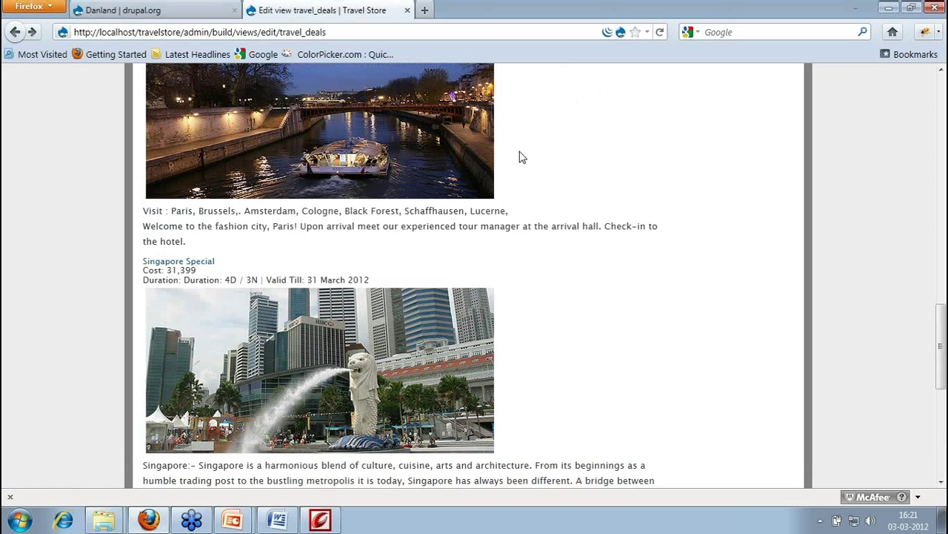
scroll(521, 157, up, 10)
scroll(529, 186, up, 2)
scroll(529, 186, up, 2)
drag(409, 262, 380, 261)
click(551, 275)
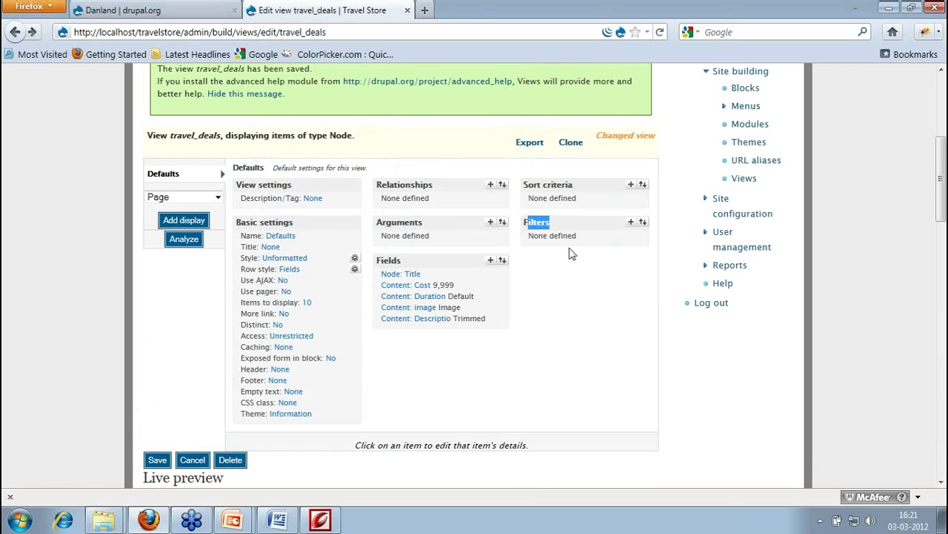
Add a Node: Type filter to travel_deals that limits it to Travel Deals content
click(630, 222)
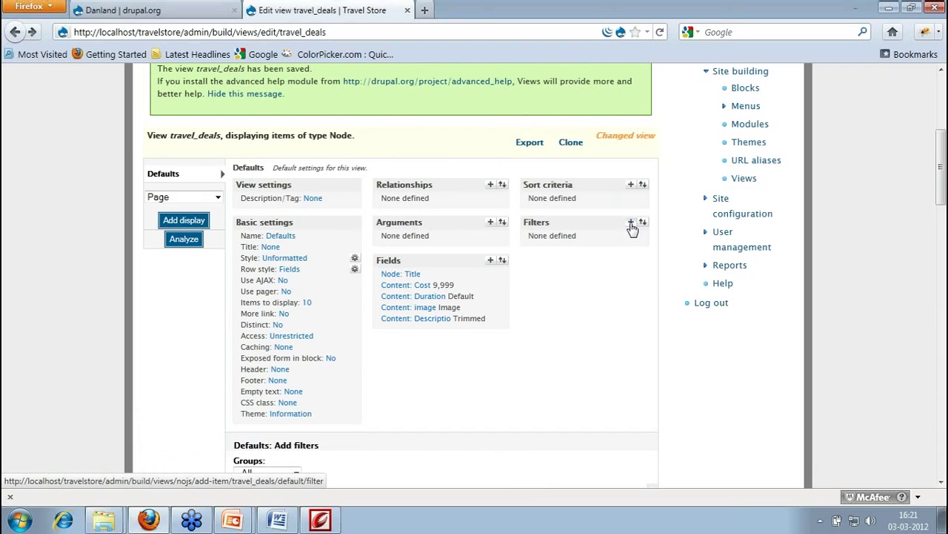
scroll(564, 285, down, 2)
scroll(563, 285, down, 4)
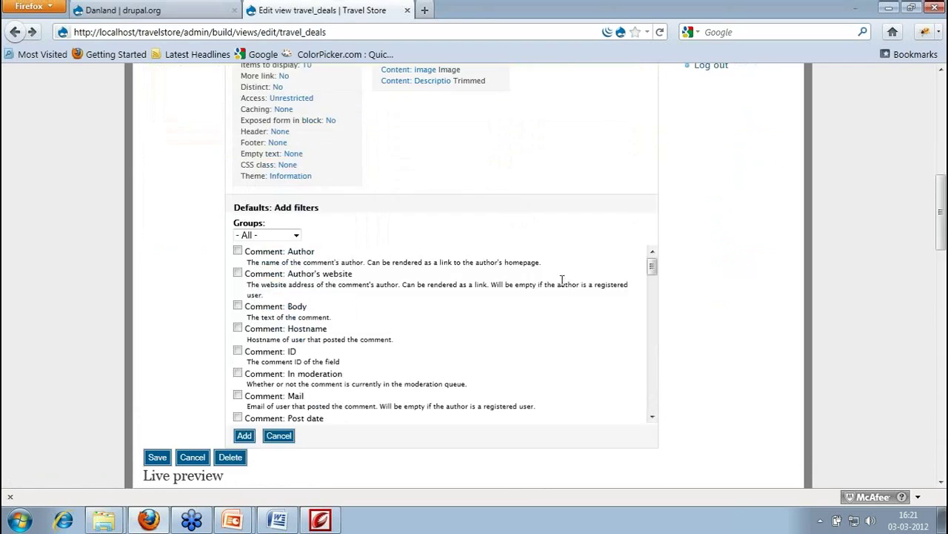
scroll(563, 285, down, 2)
click(265, 155)
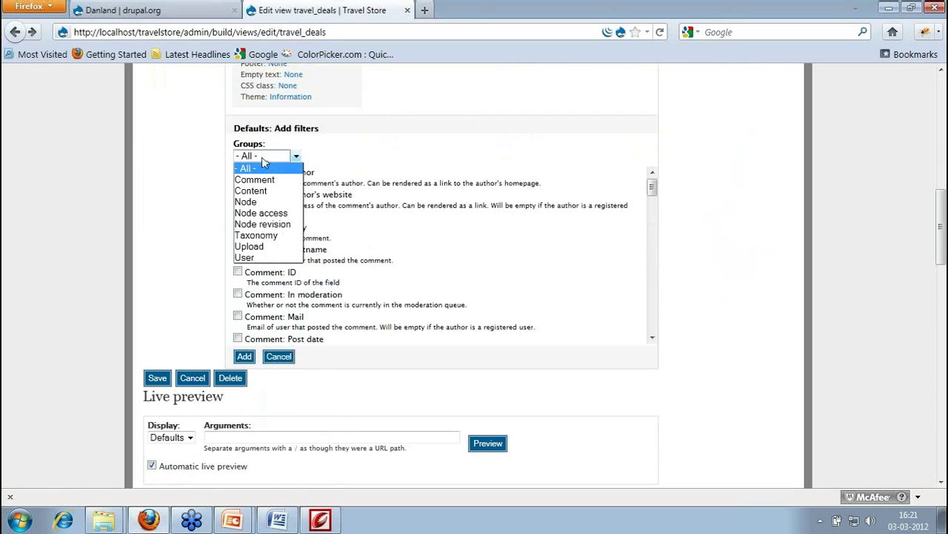
click(252, 203)
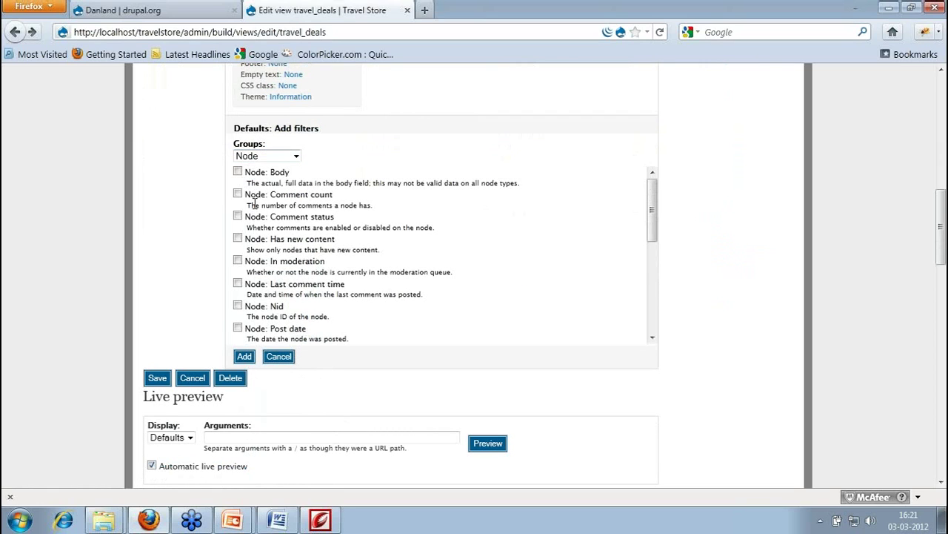
scroll(271, 234, down, 2)
scroll(275, 244, down, 2)
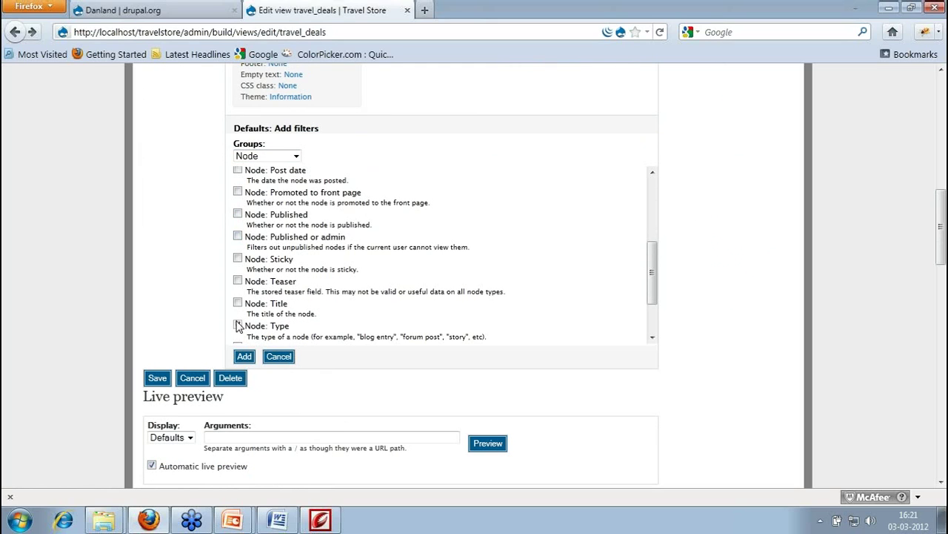
click(238, 325)
click(245, 356)
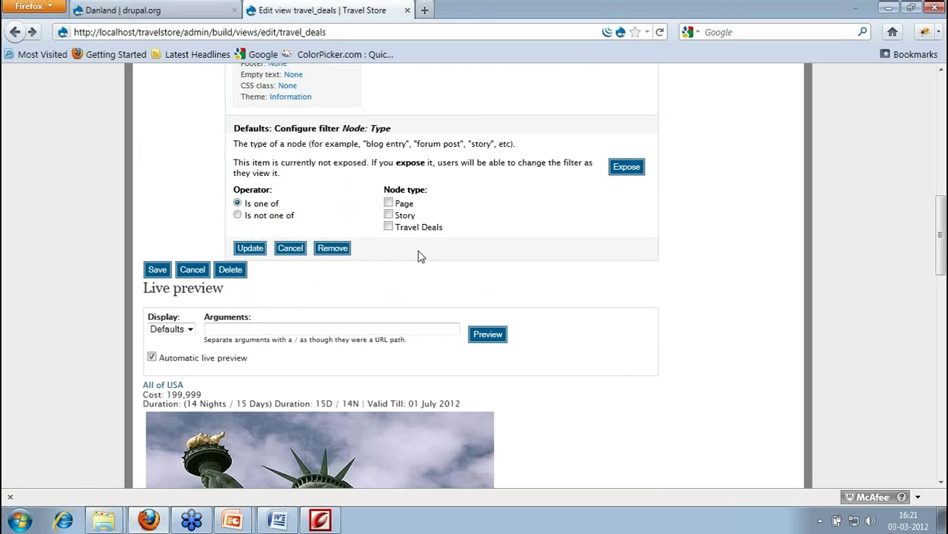
click(389, 229)
click(252, 247)
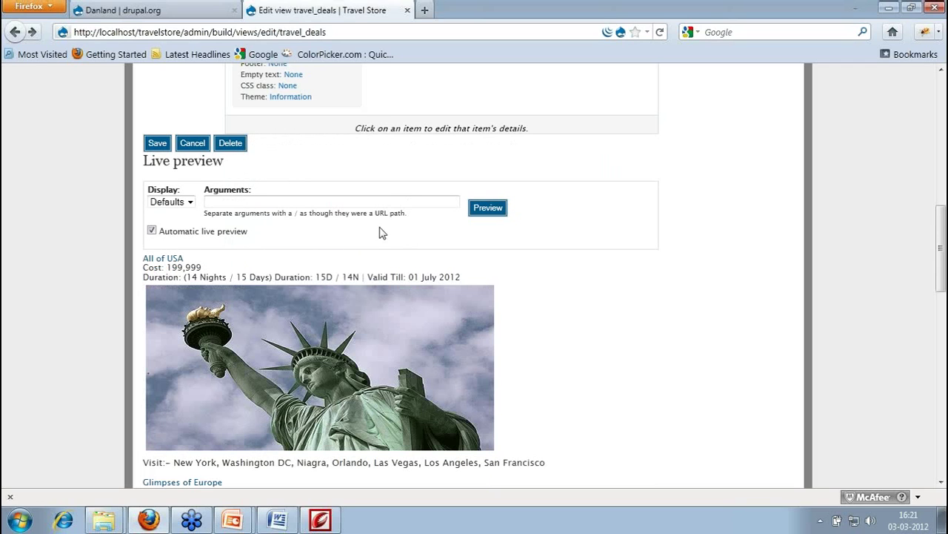
scroll(370, 217, down, 2)
scroll(370, 216, down, 3)
scroll(370, 223, down, 6)
scroll(374, 222, down, 3)
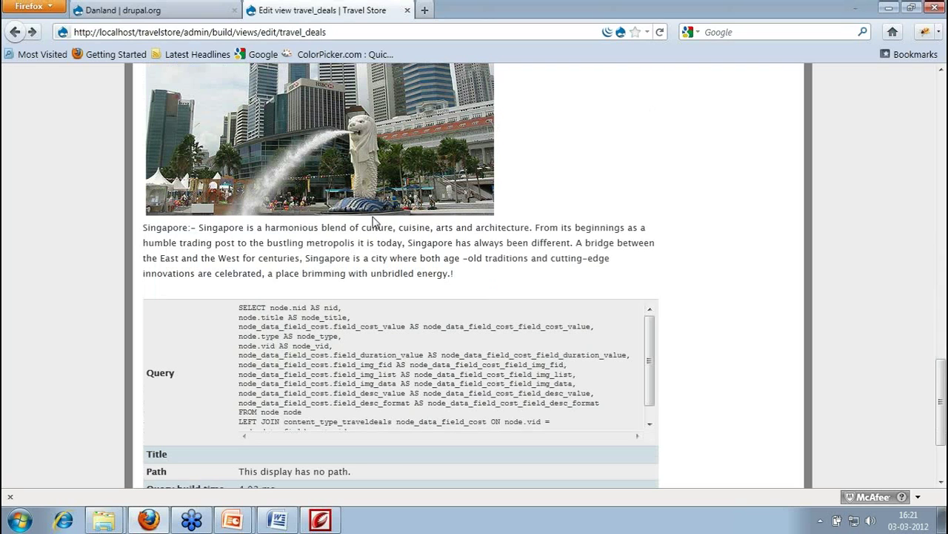
scroll(374, 222, up, 2)
scroll(375, 221, up, 6)
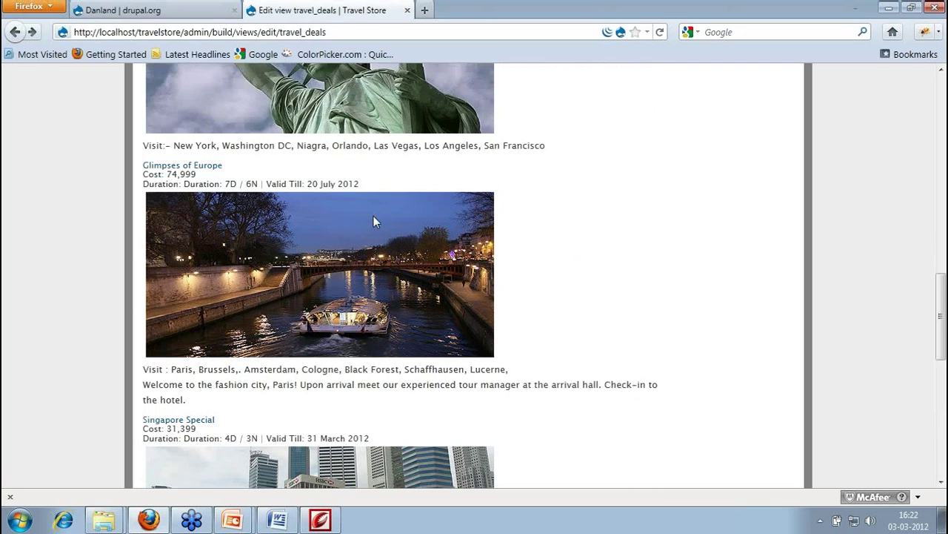
scroll(374, 221, down, 1)
scroll(374, 221, down, 5)
scroll(374, 221, down, 2)
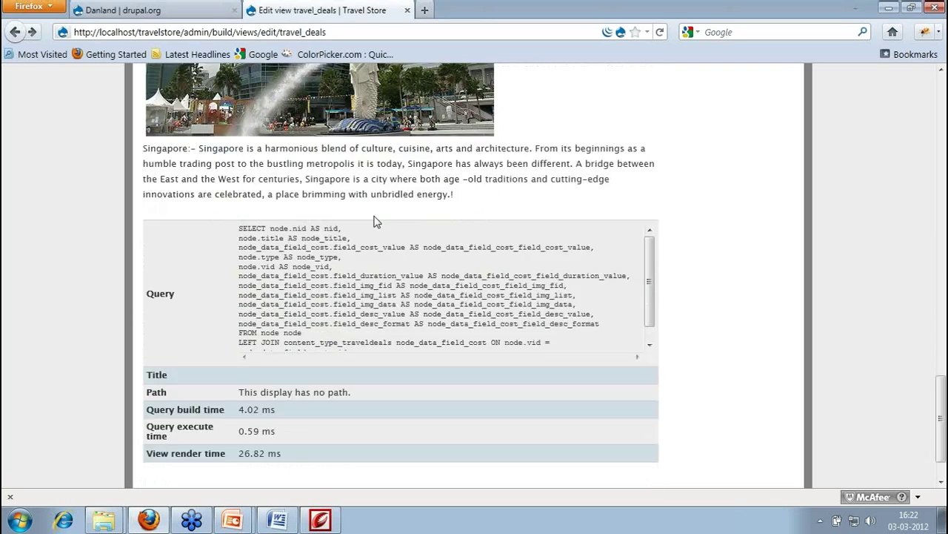
scroll(374, 221, down, 2)
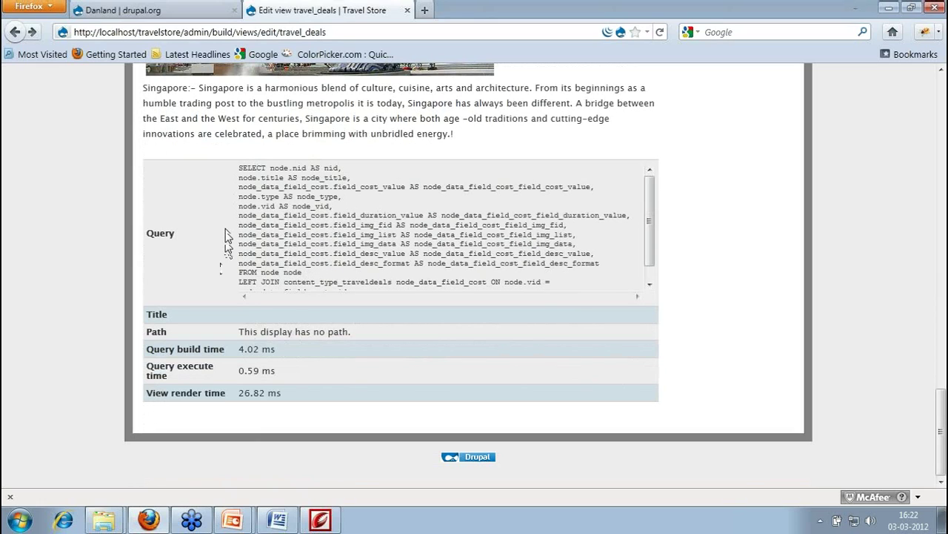
drag(649, 246, 655, 276)
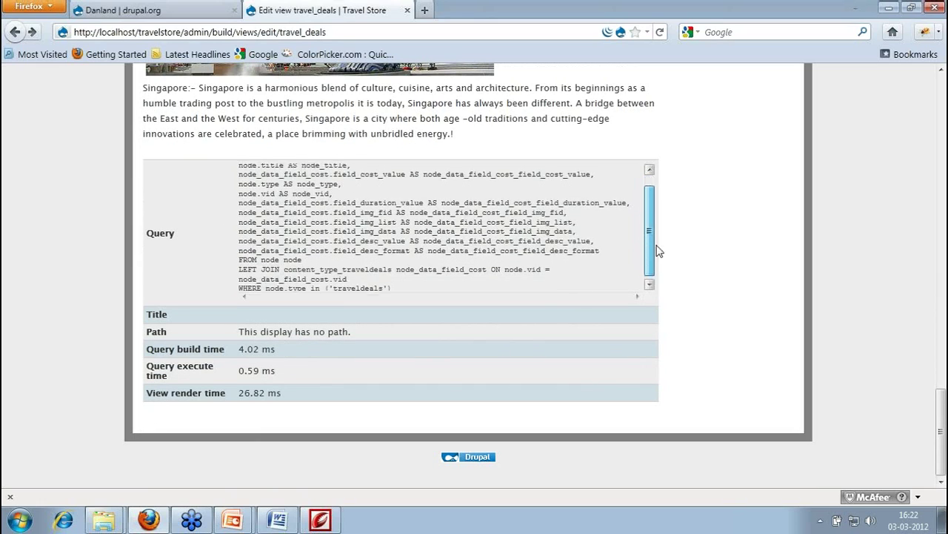
drag(655, 280, 652, 222)
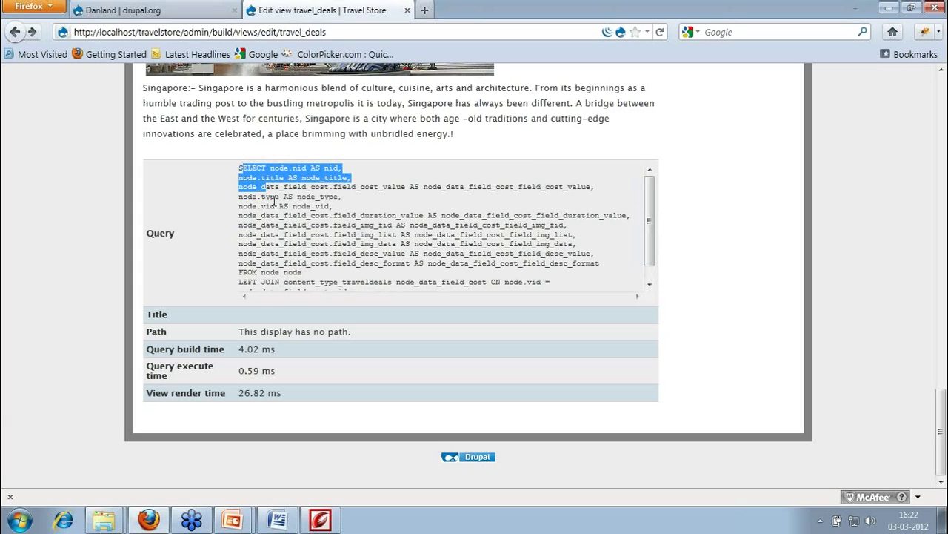
drag(241, 167, 433, 303)
click(412, 287)
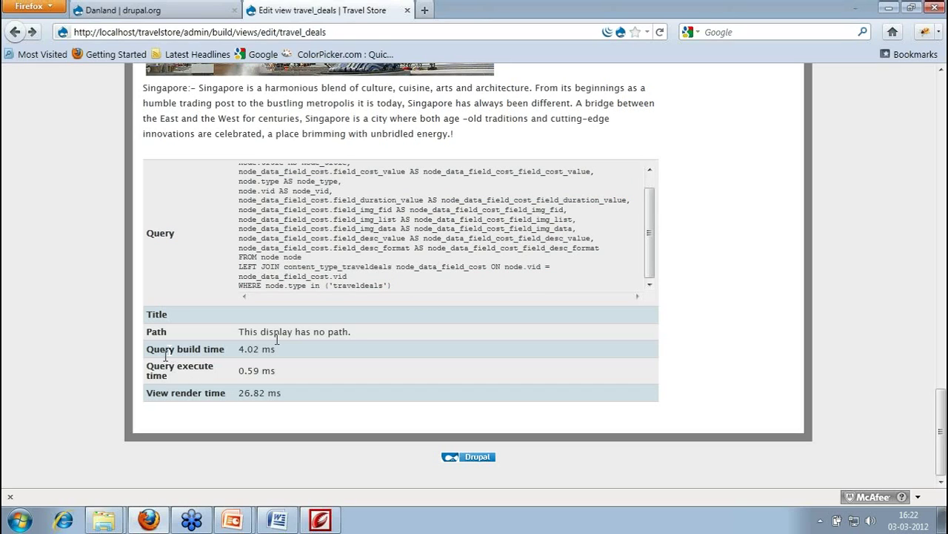
drag(238, 344, 317, 394)
click(361, 386)
scroll(695, 334, up, 2)
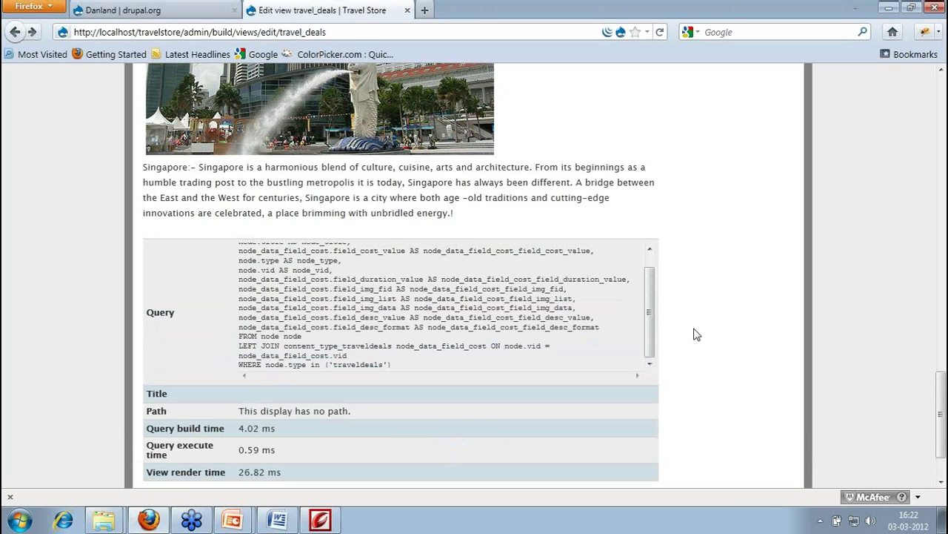
scroll(695, 334, up, 10)
Choose Block as the display type and save the filtered travel_deals view
scroll(695, 335, up, 3)
scroll(695, 334, up, 4)
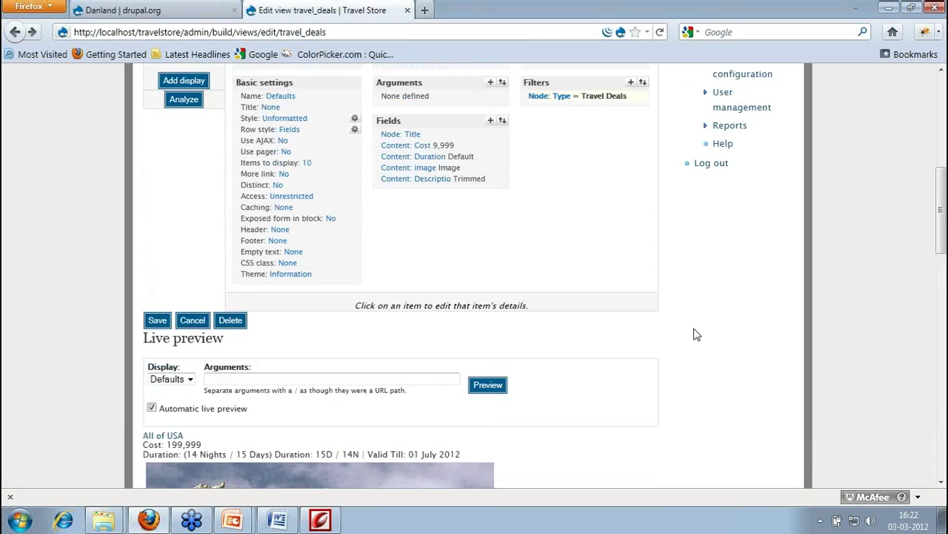
scroll(695, 335, up, 2)
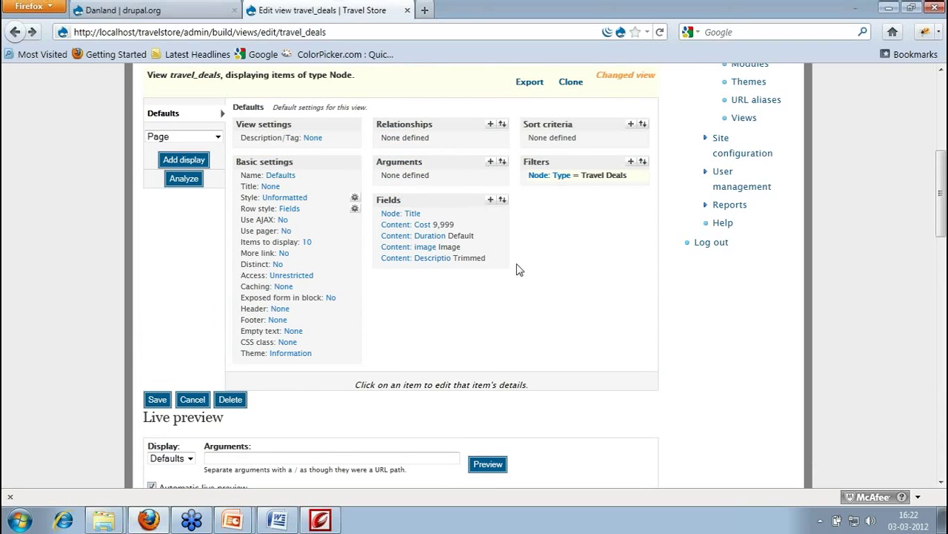
click(182, 140)
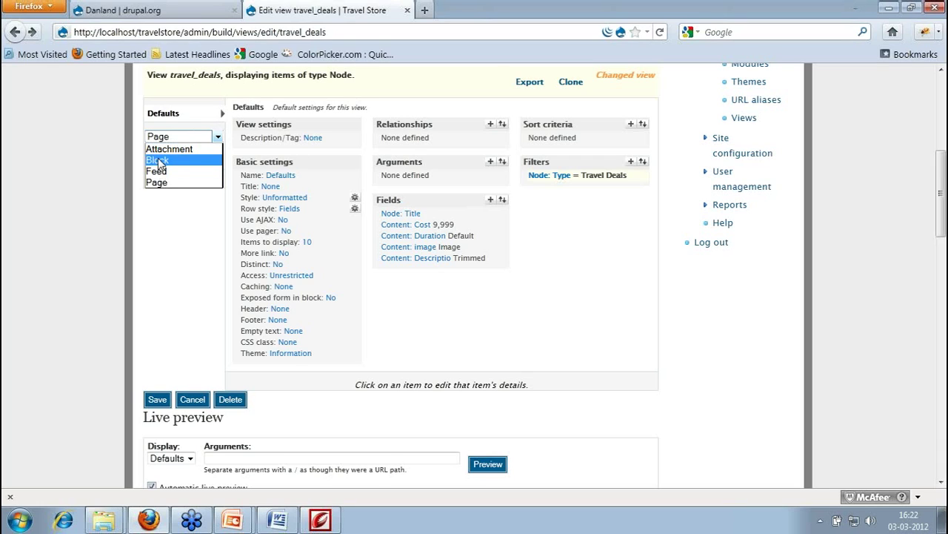
click(165, 161)
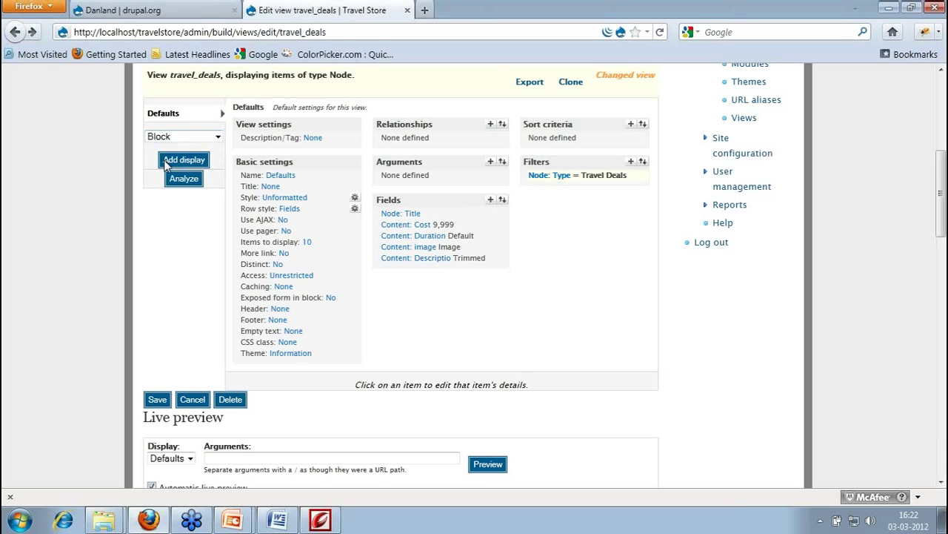
scroll(159, 327, down, 2)
click(156, 320)
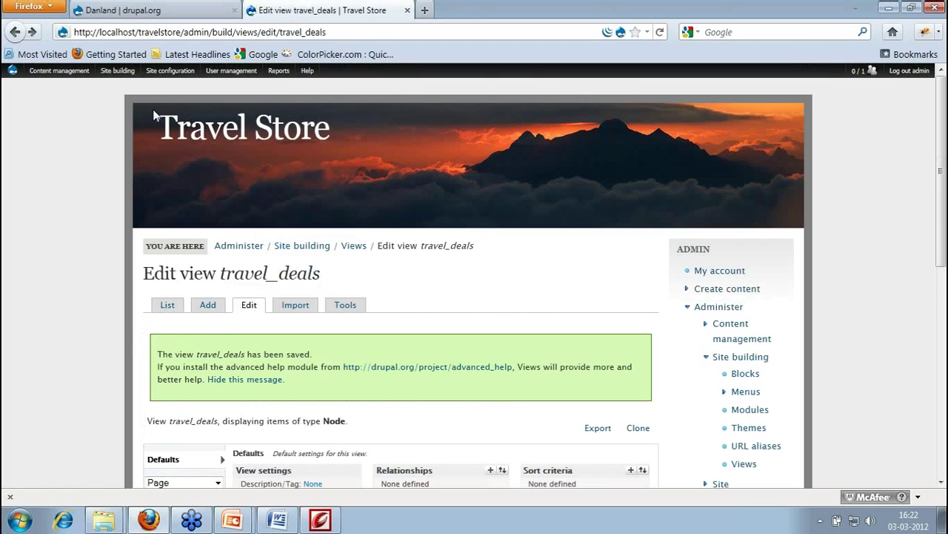
Open the Blocks admin page in a new tab and review its block list
mouse_move(117, 71)
middle_click(119, 86)
click(483, 8)
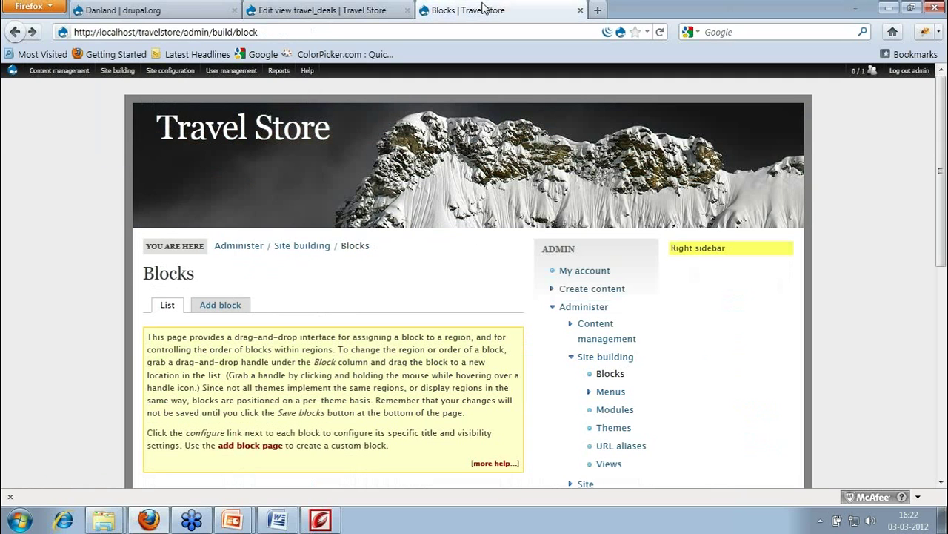
scroll(483, 170, down, 2)
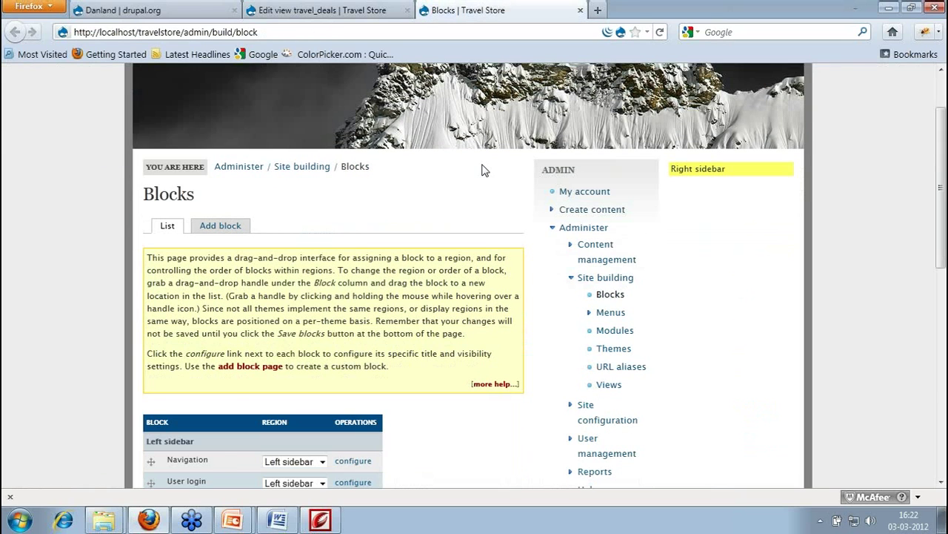
scroll(482, 171, down, 8)
scroll(504, 198, down, 5)
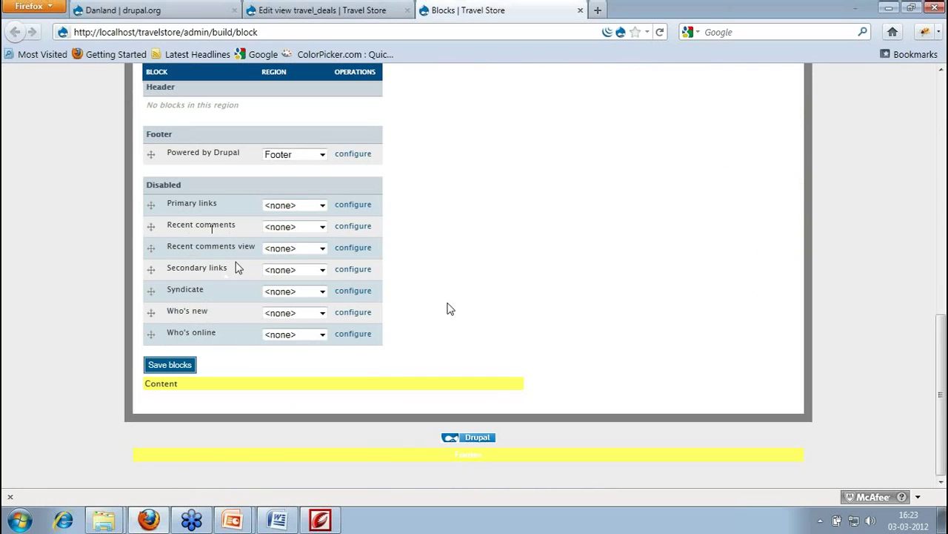
scroll(451, 308, up, 2)
scroll(451, 309, up, 4)
scroll(451, 309, up, 4)
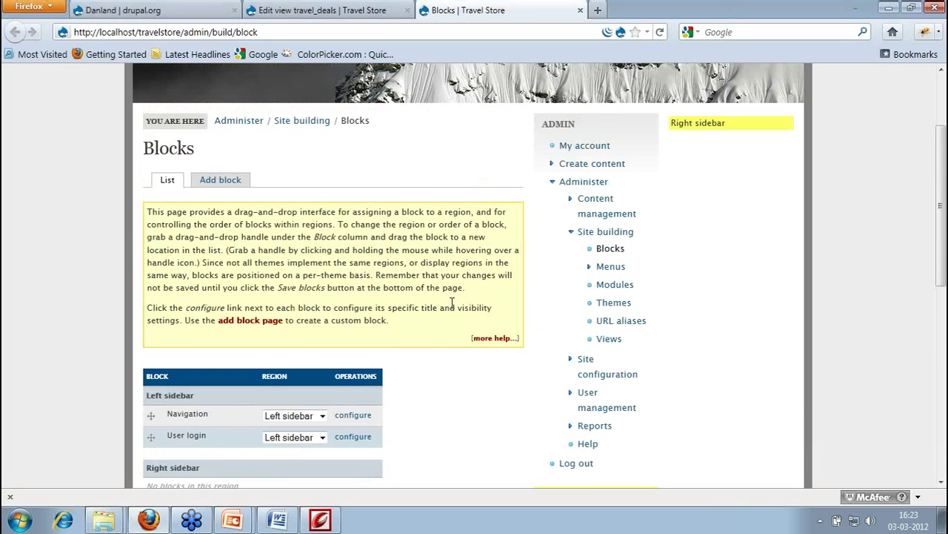
scroll(450, 309, up, 3)
Reload the Blocks page to confirm no travel_deals block is listed yet
click(286, 10)
scroll(369, 303, down, 2)
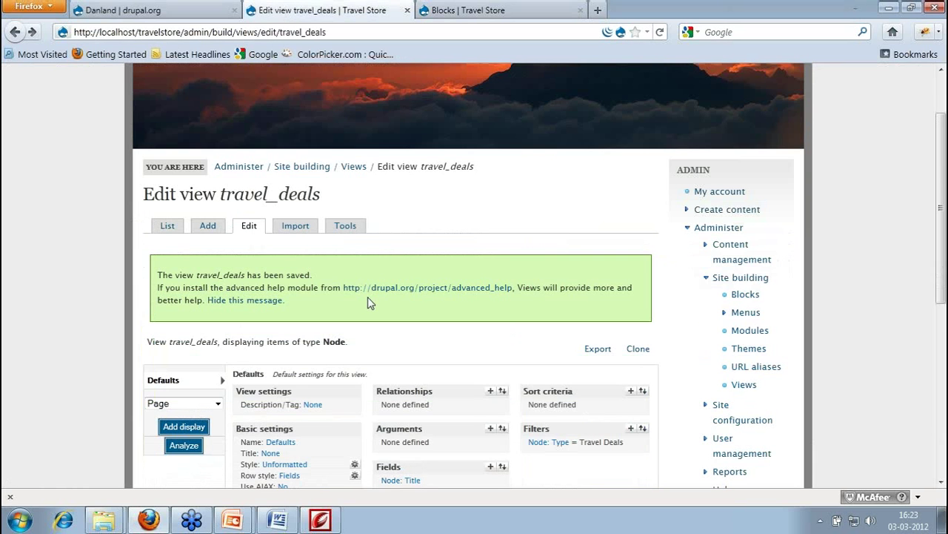
scroll(369, 303, down, 3)
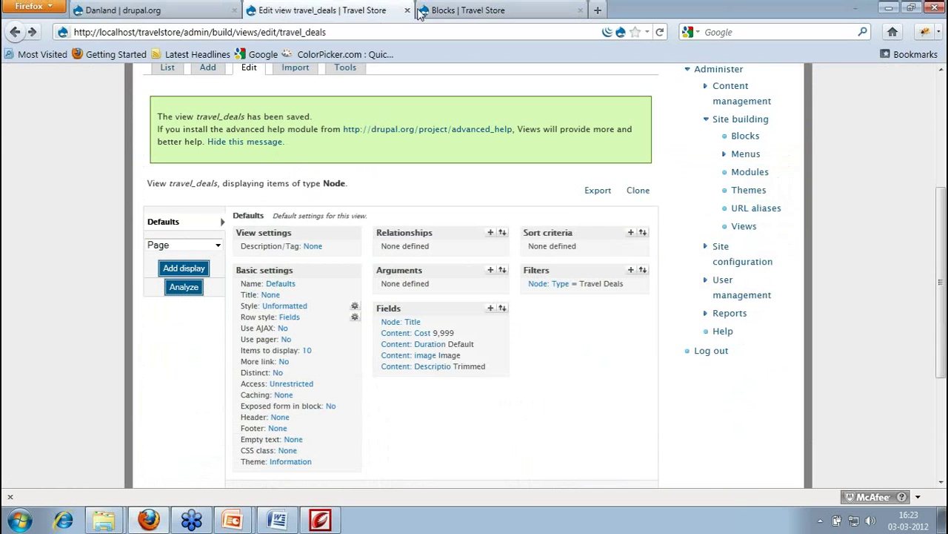
click(495, 11)
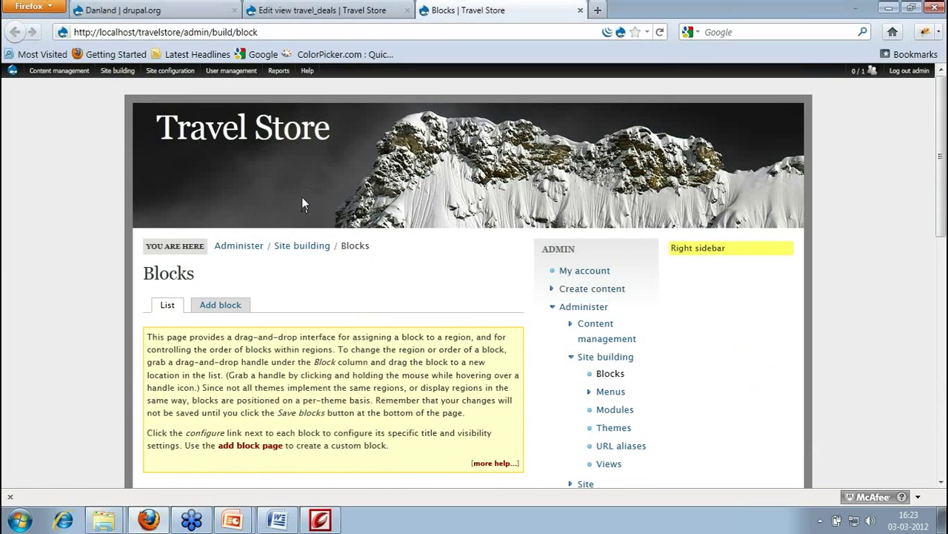
key(F5)
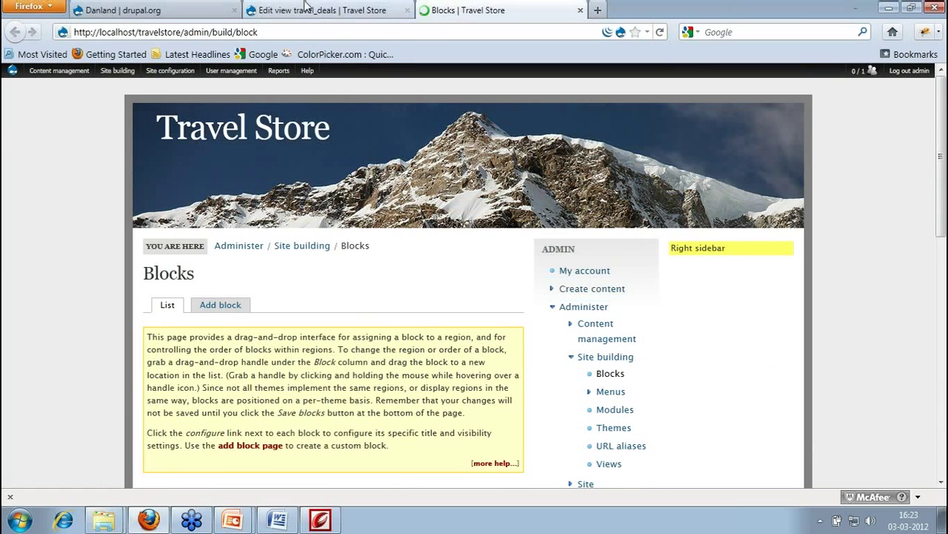
scroll(400, 254, down, 2)
scroll(400, 254, down, 8)
scroll(402, 260, up, 2)
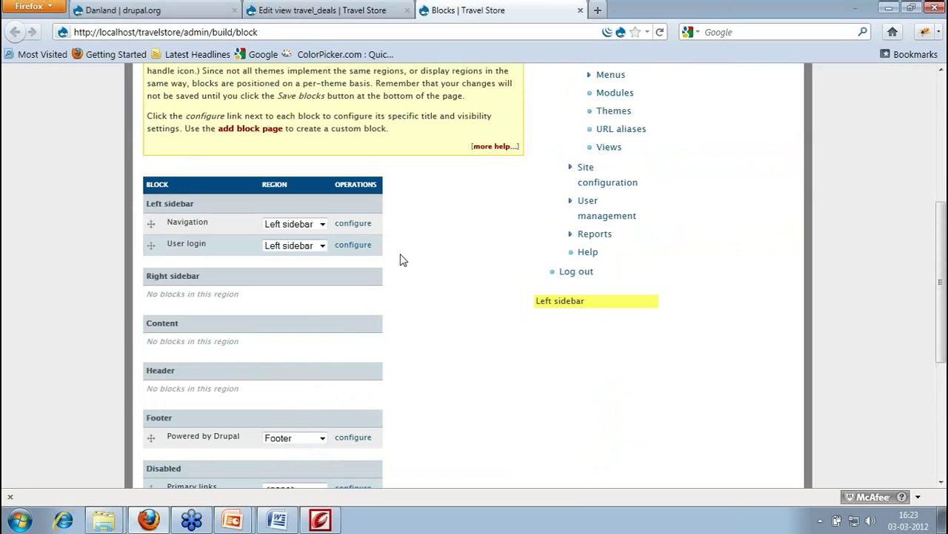
scroll(402, 261, up, 2)
Save the travel_deals view again from its editor
click(363, 9)
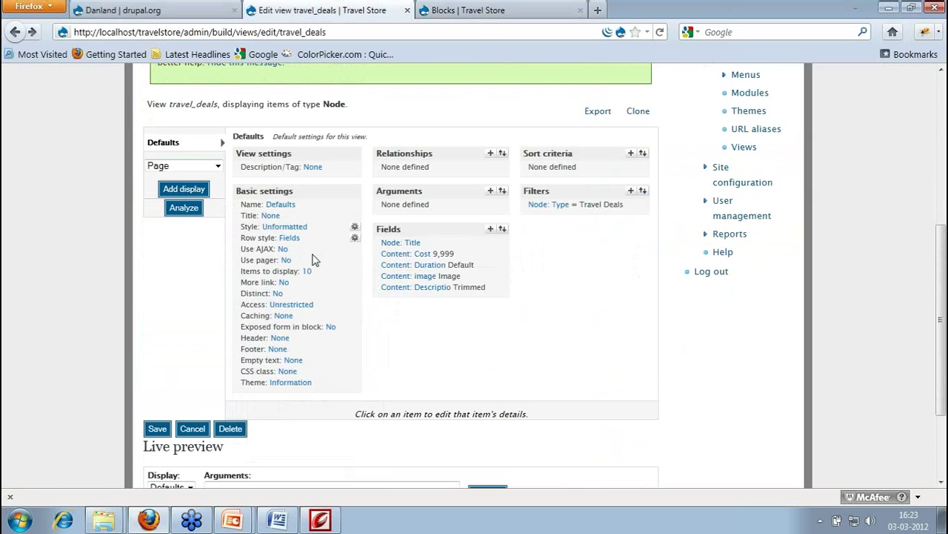
scroll(148, 315, down, 3)
click(152, 304)
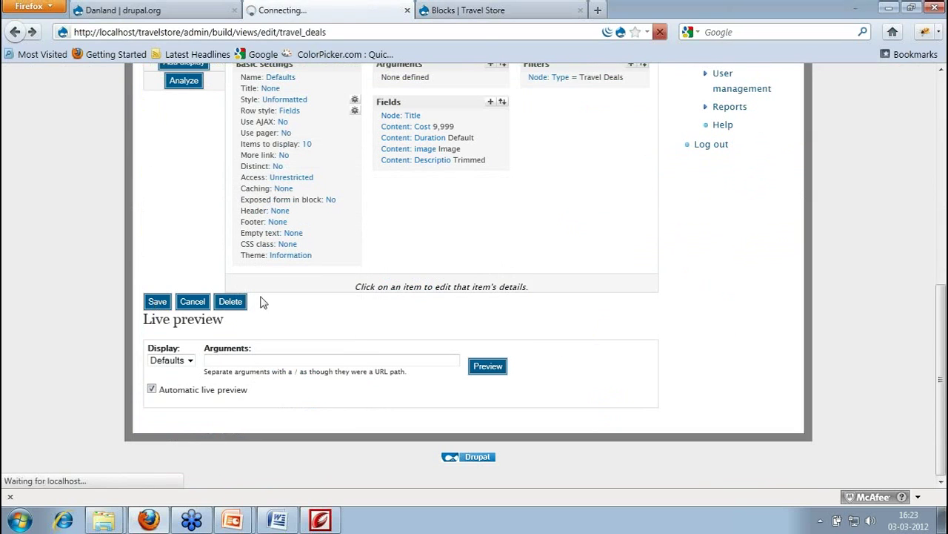
Add a Block display next to Defaults in travel_deals and save the view
scroll(382, 284, up, 2)
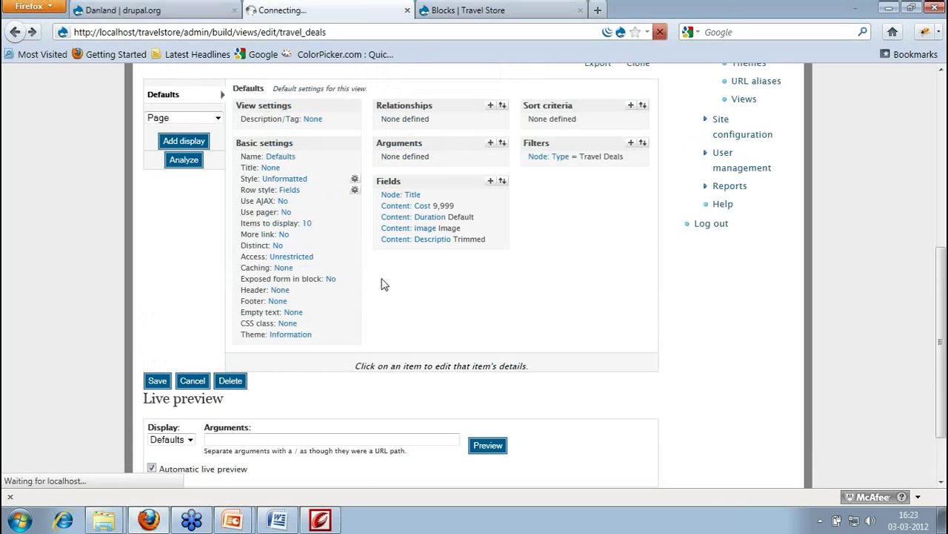
scroll(175, 280, up, 6)
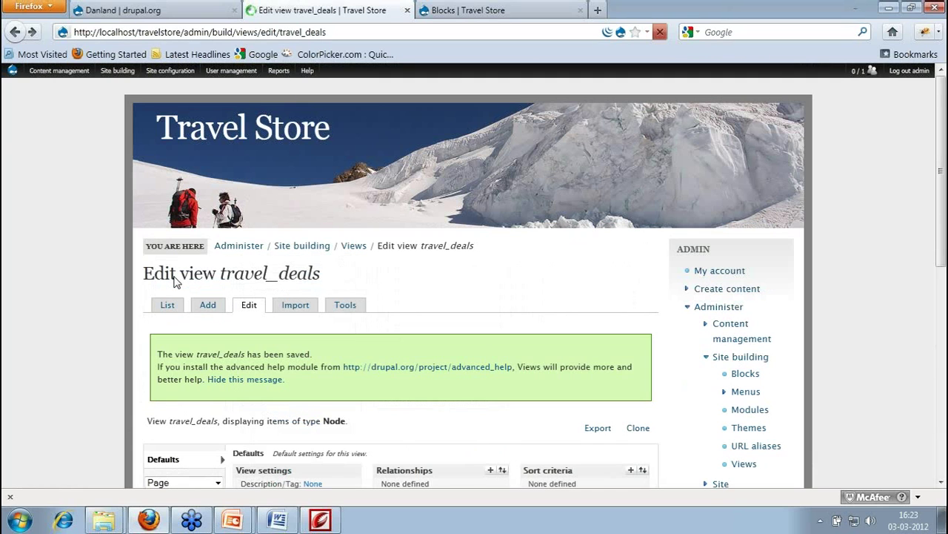
scroll(222, 267, down, 2)
scroll(289, 247, down, 6)
click(183, 163)
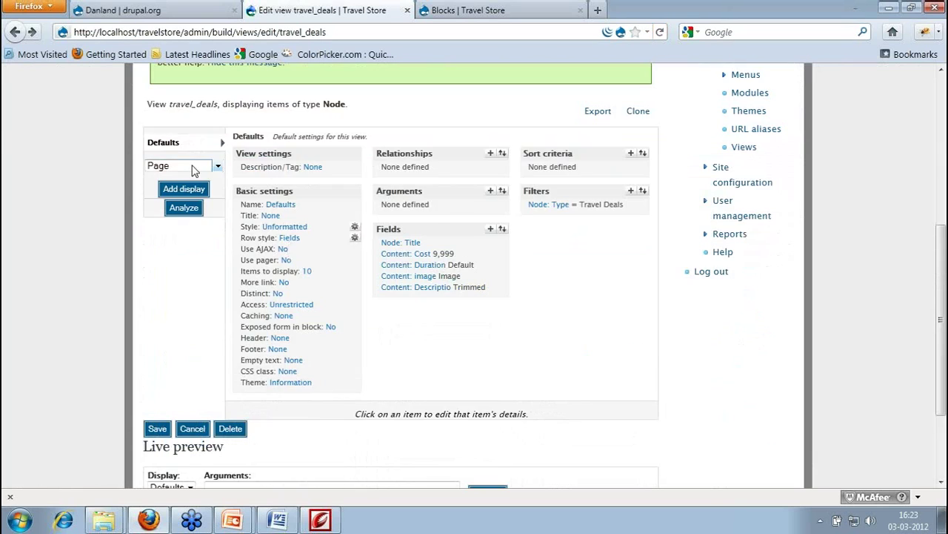
click(161, 189)
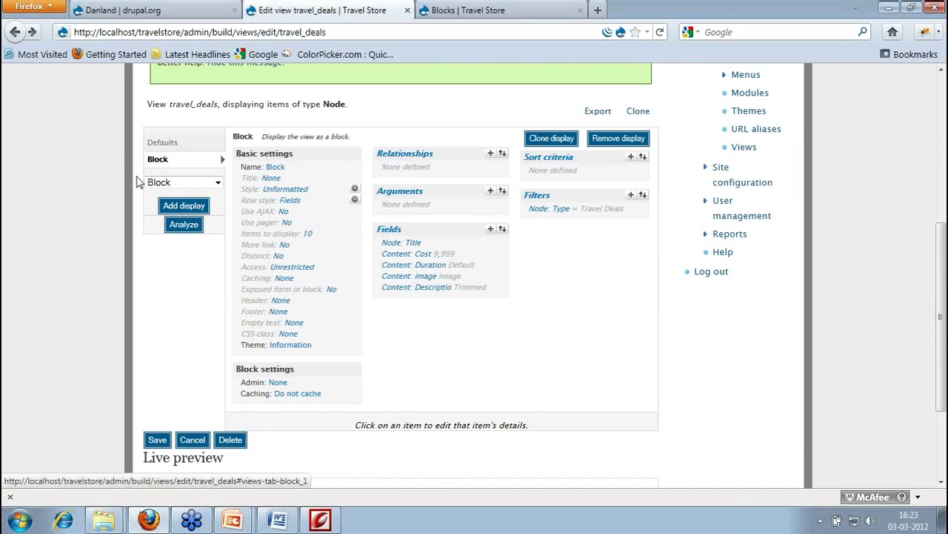
drag(194, 160, 147, 161)
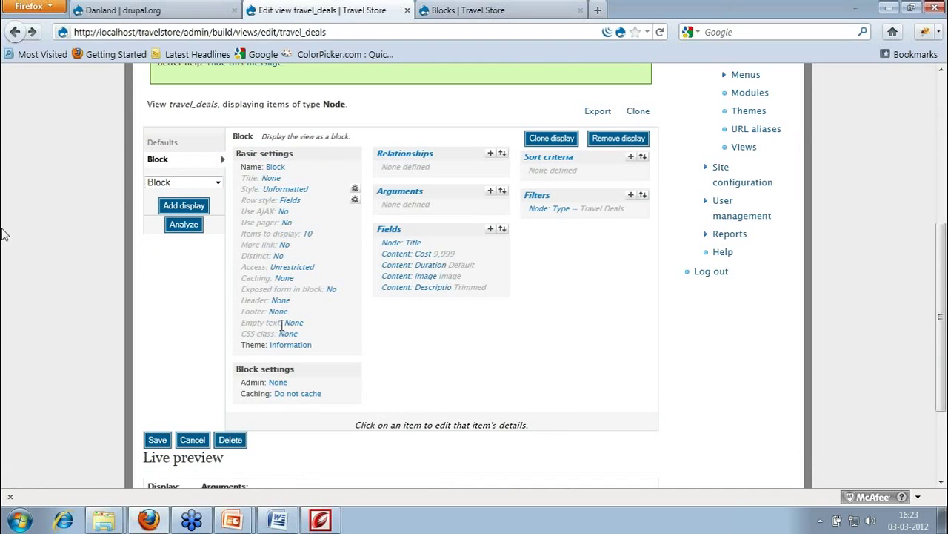
scroll(318, 319, down, 2)
scroll(318, 319, down, 1)
click(286, 161)
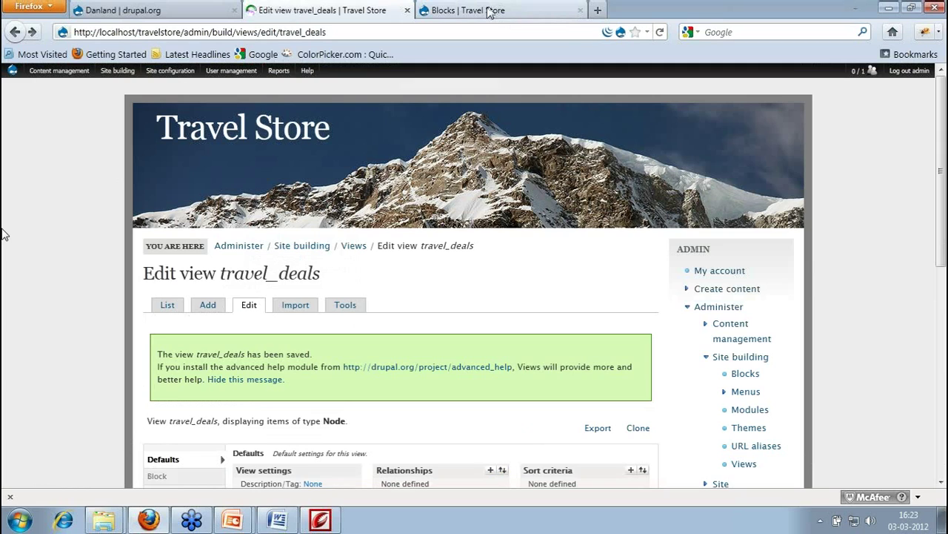
Reload the Blocks page, assign travel_deals: Block to the Content region, and save
click(489, 11)
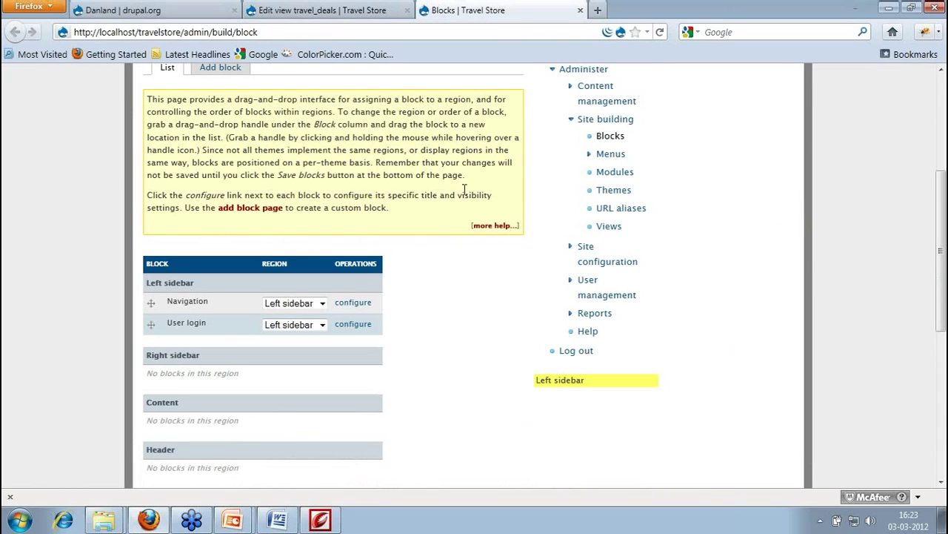
key(F5)
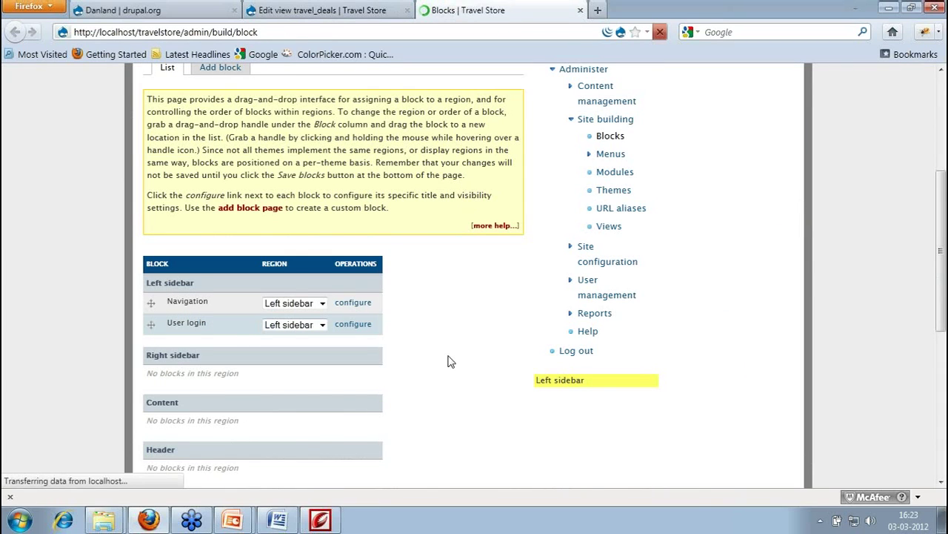
scroll(449, 361, down, 8)
scroll(448, 361, down, 3)
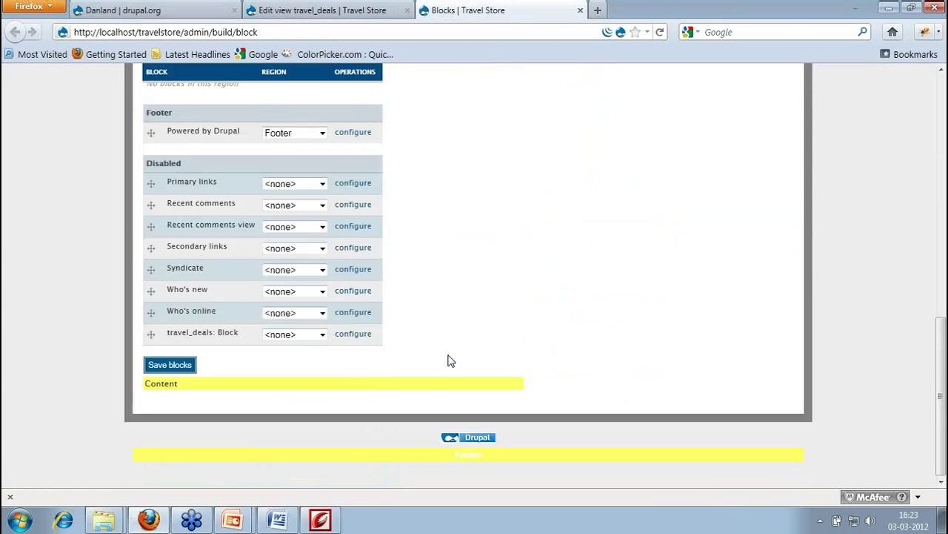
drag(168, 332, 241, 339)
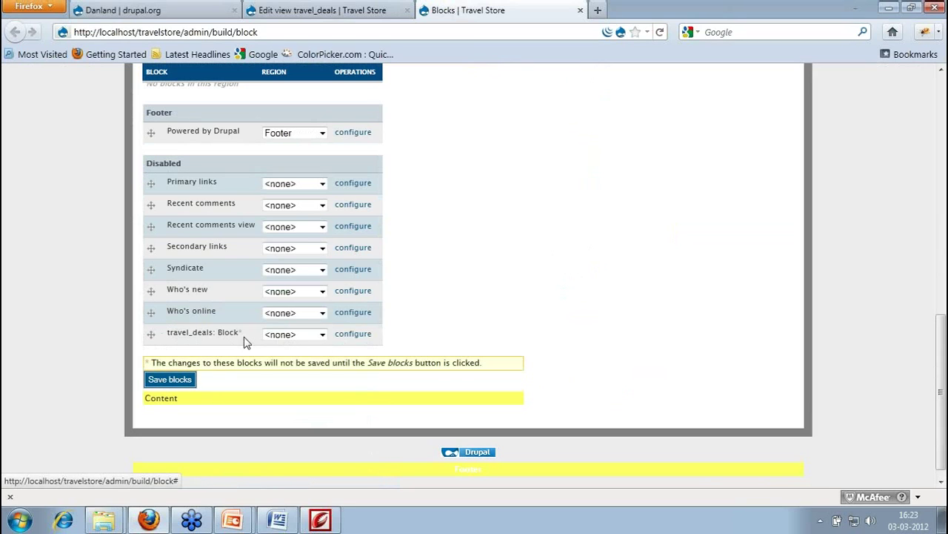
click(311, 334)
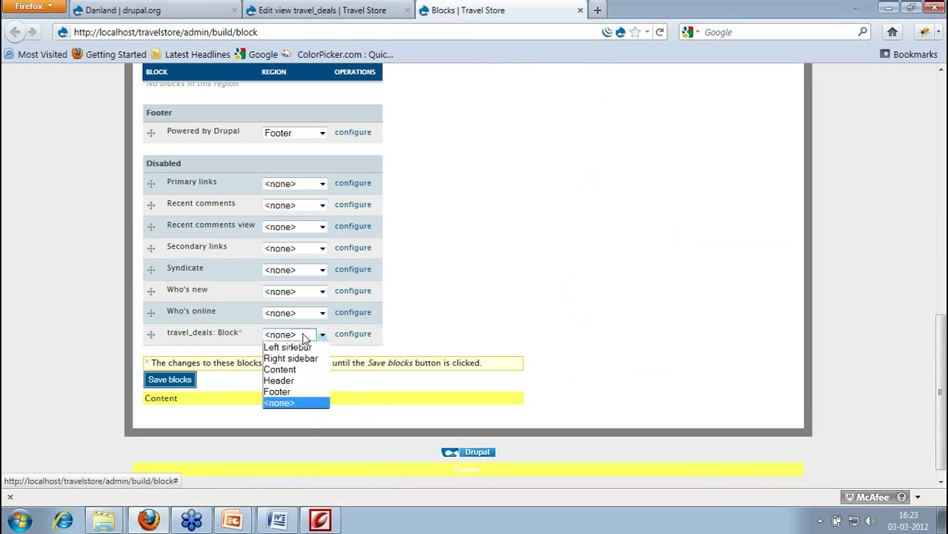
click(288, 369)
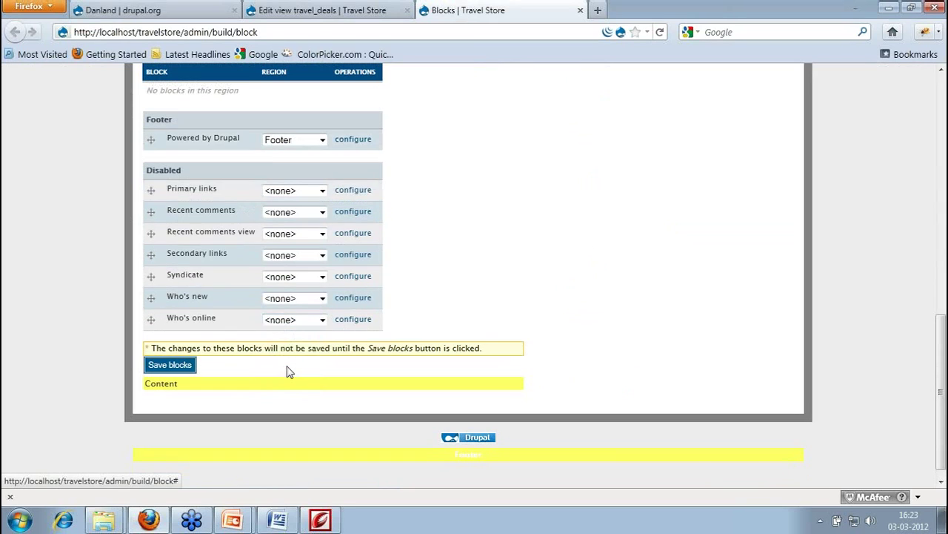
click(163, 369)
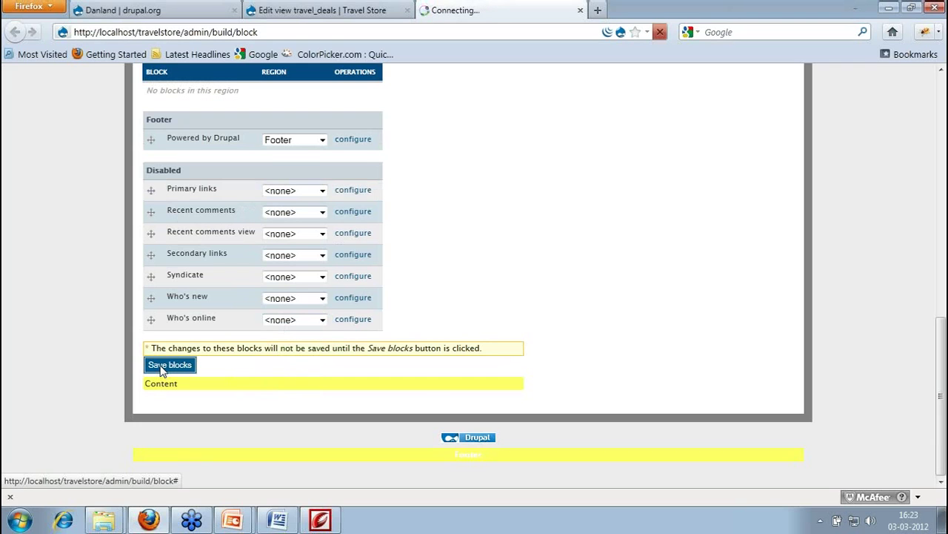
Scroll through the Blocks page to check the deals listing now in the content
scroll(352, 317, down, 2)
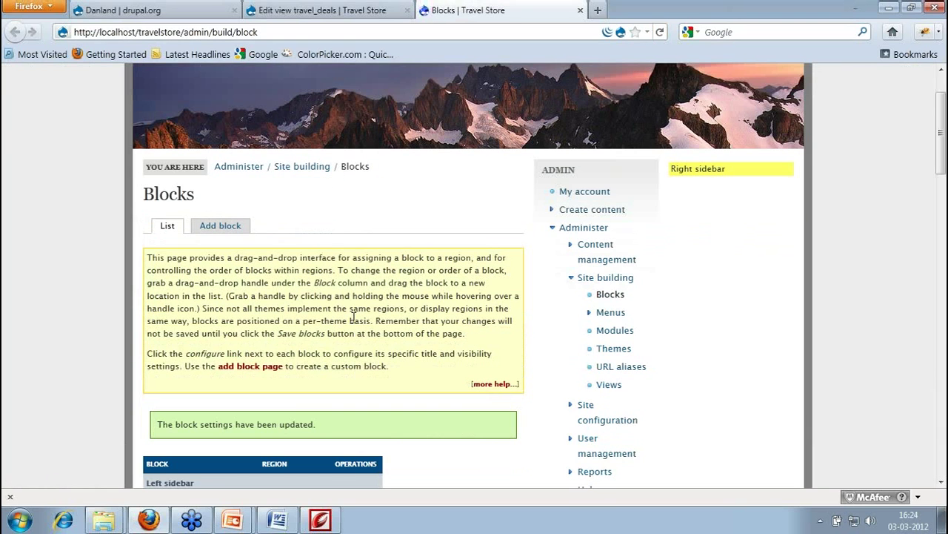
scroll(352, 318, down, 10)
scroll(368, 314, up, 4)
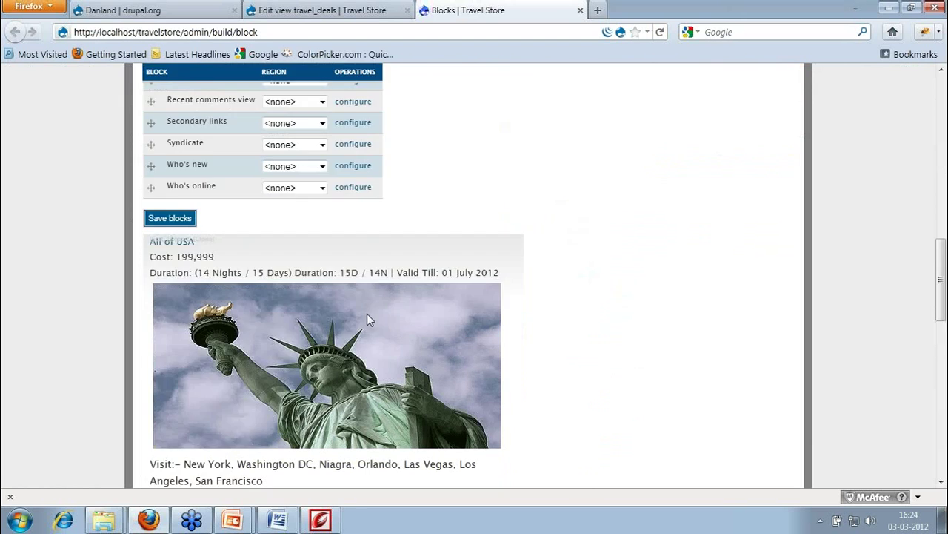
scroll(367, 314, down, 6)
scroll(373, 316, down, 5)
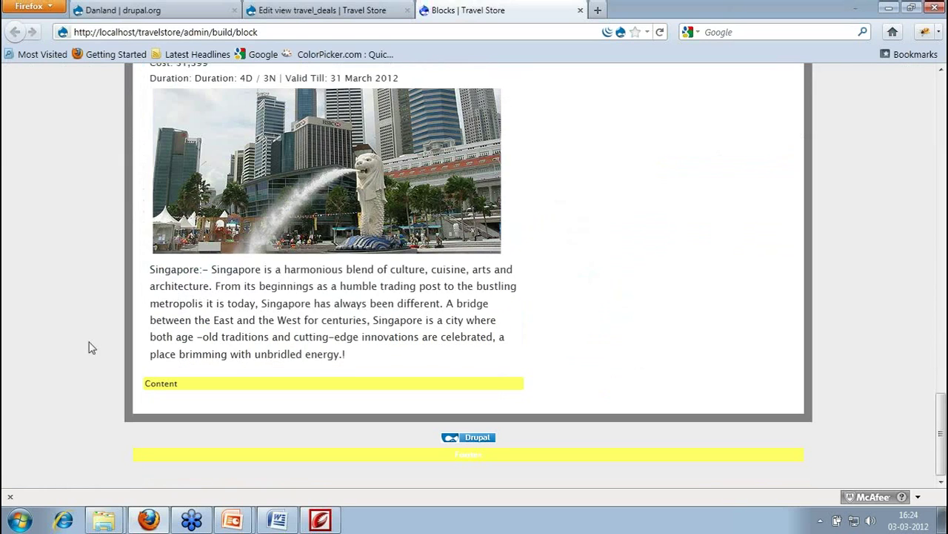
scroll(260, 297, up, 2)
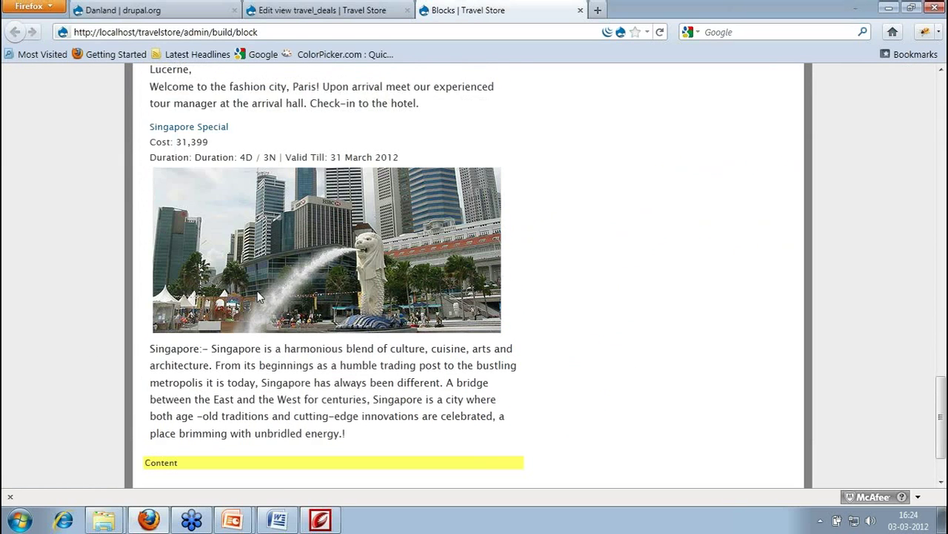
scroll(257, 290, up, 10)
scroll(257, 291, up, 2)
scroll(258, 291, up, 8)
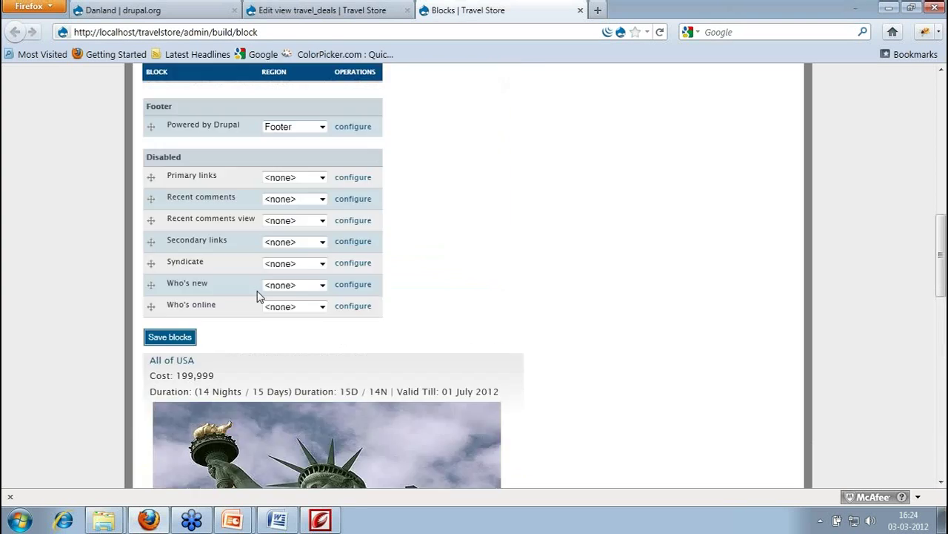
scroll(313, 323, up, 2)
scroll(314, 323, up, 2)
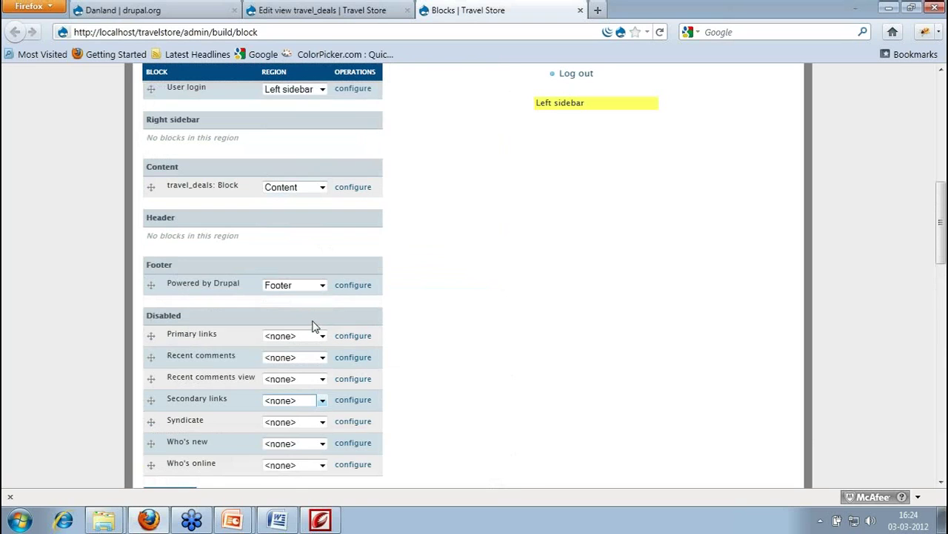
scroll(312, 327, up, 2)
scroll(312, 326, up, 2)
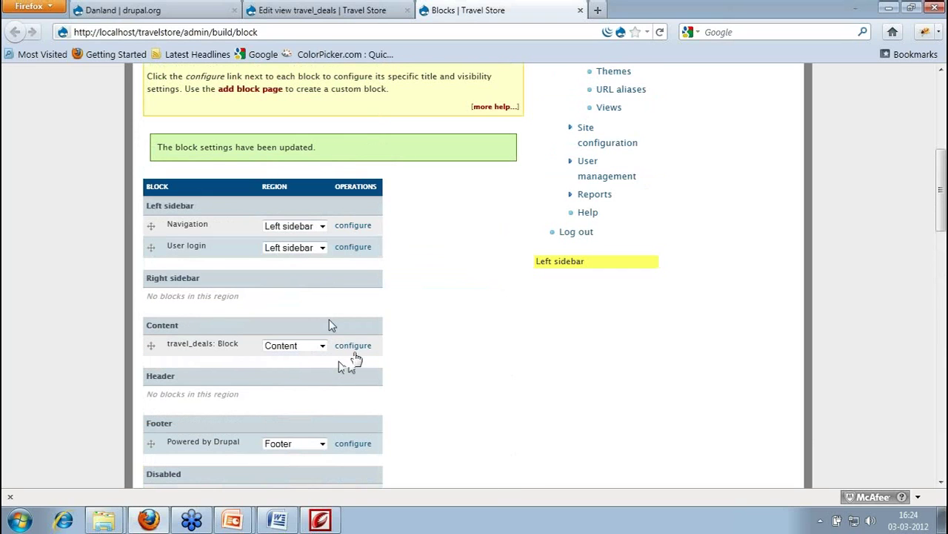
Make the travel_deals block show only on listed pages with <front>, and save it
click(353, 346)
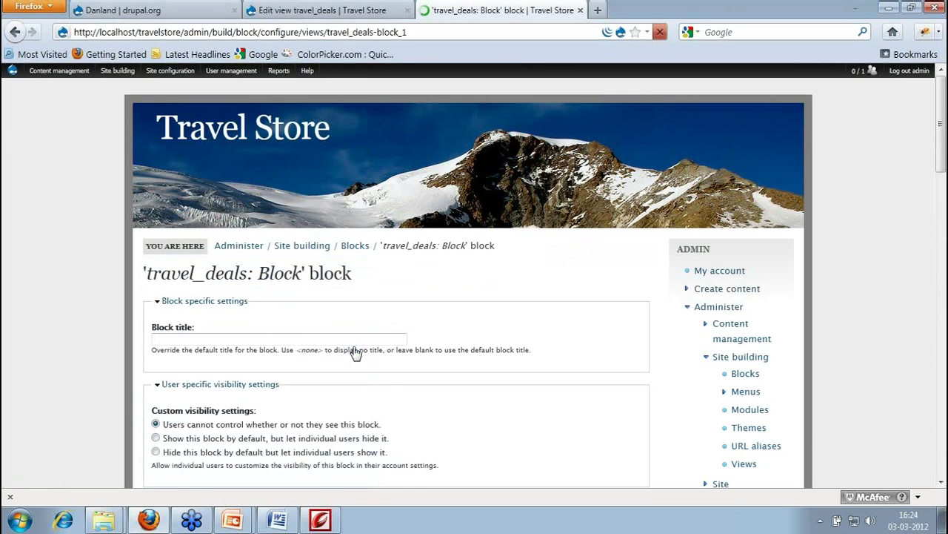
scroll(355, 352, down, 2)
scroll(364, 341, down, 10)
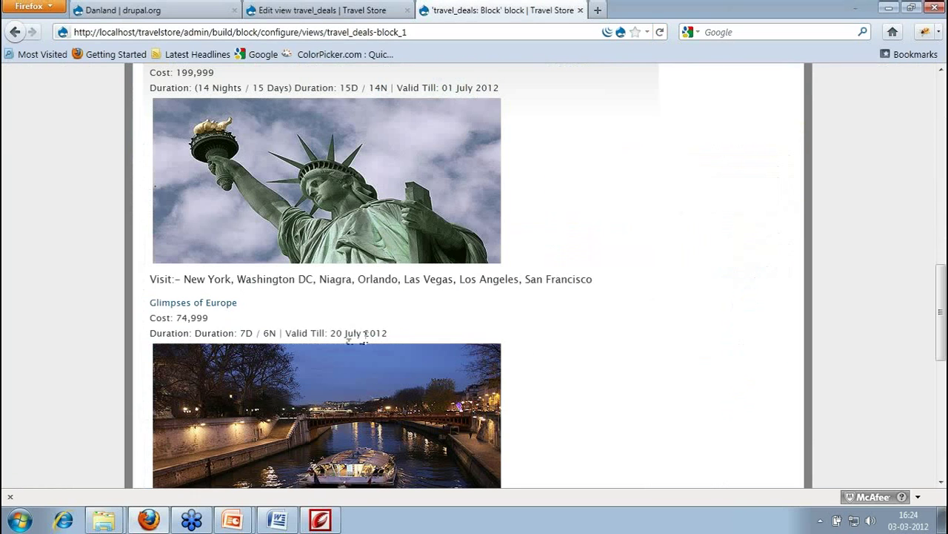
scroll(363, 335, up, 10)
drag(152, 230, 286, 236)
click(286, 236)
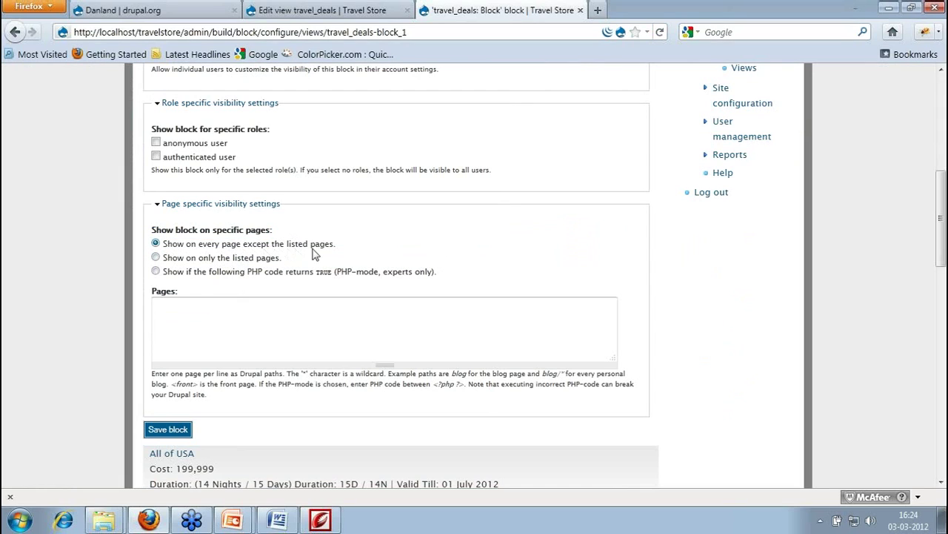
click(233, 332)
click(156, 257)
click(200, 324)
text(<front)
text(>)
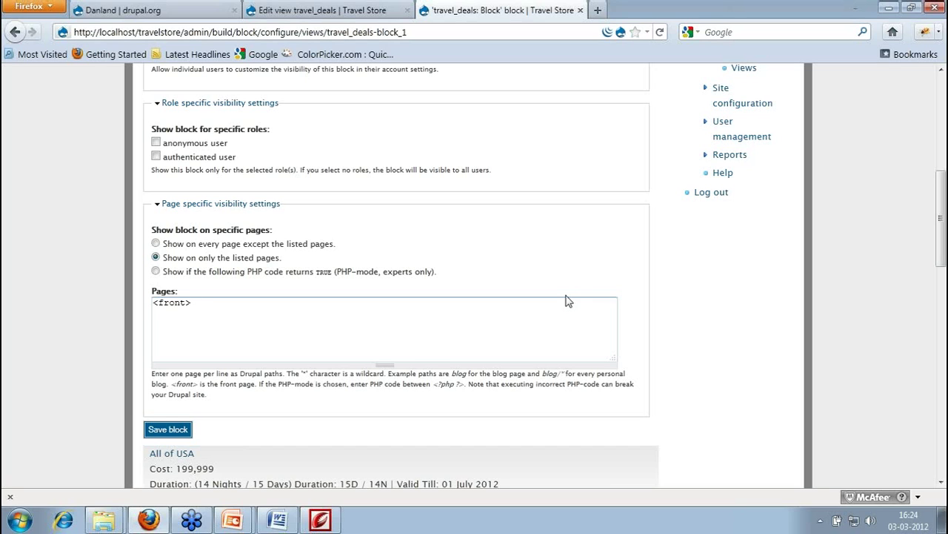
click(172, 429)
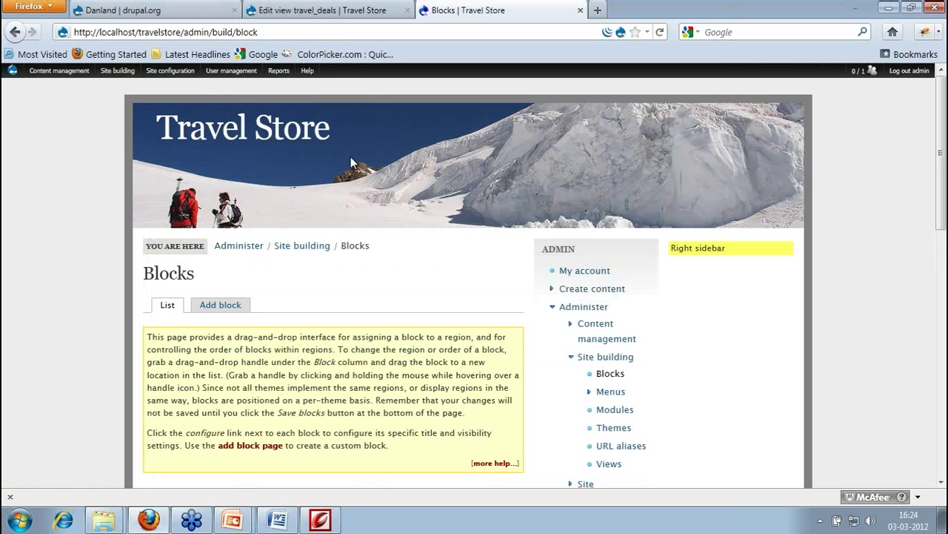
Open the Travel Store front page in a new tab
scroll(352, 163, down, 2)
scroll(400, 309, down, 10)
scroll(401, 309, up, 12)
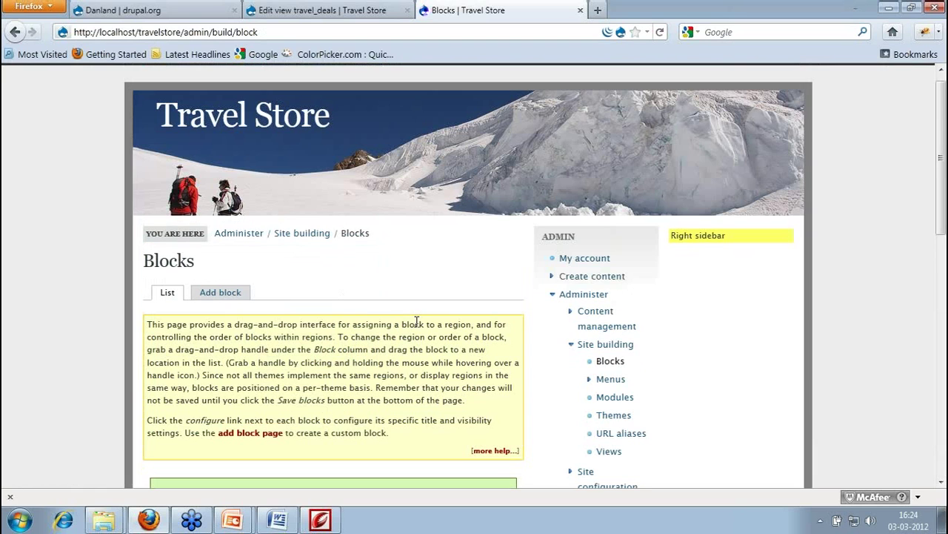
middle_click(252, 130)
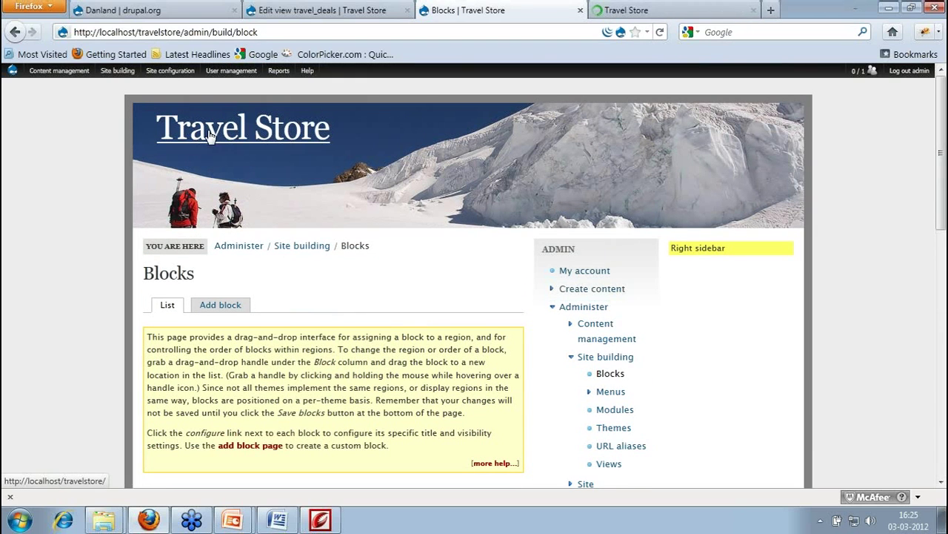
click(662, 9)
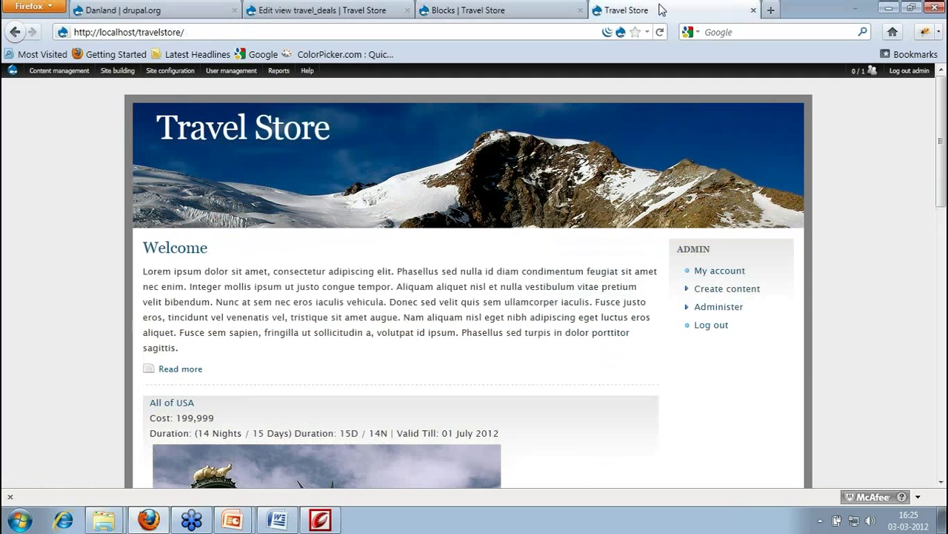
Scroll the front page to check the All of USA and Glimpses of Europe deals
scroll(479, 252, down, 2)
scroll(479, 253, down, 6)
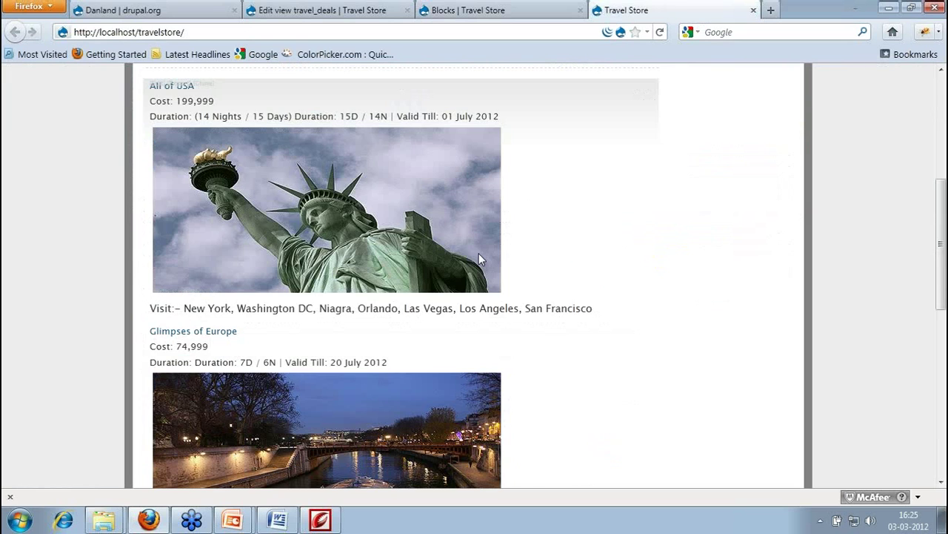
scroll(479, 253, up, 2)
scroll(479, 252, down, 10)
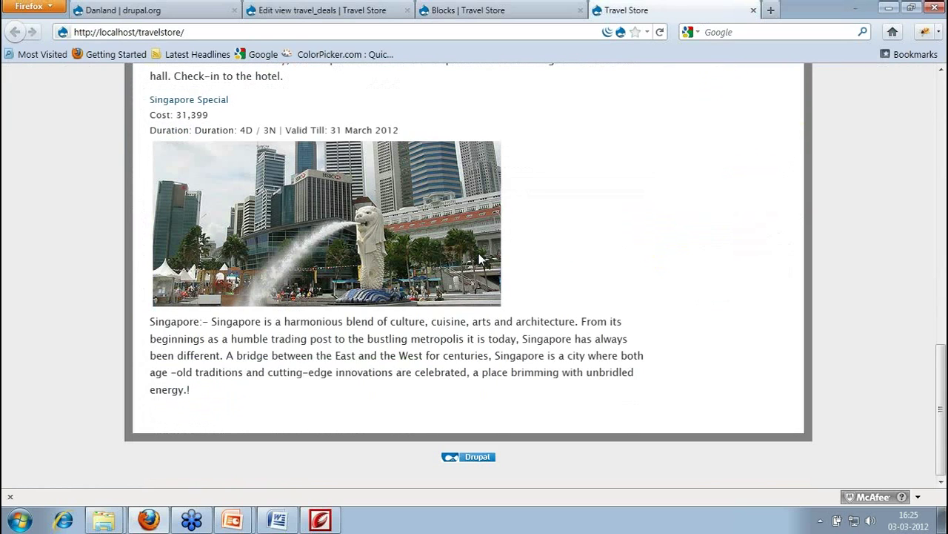
scroll(479, 259, up, 2)
scroll(480, 259, up, 10)
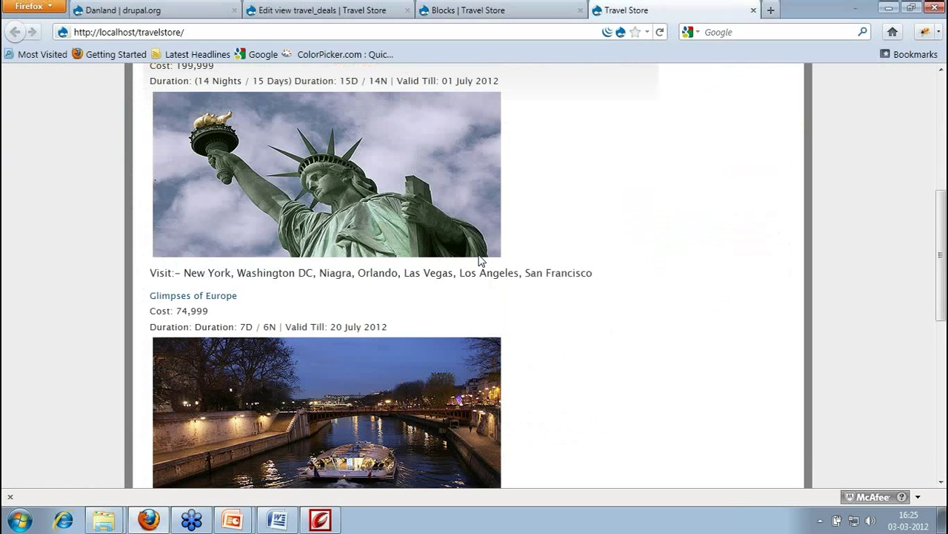
scroll(479, 259, up, 5)
scroll(479, 262, down, 2)
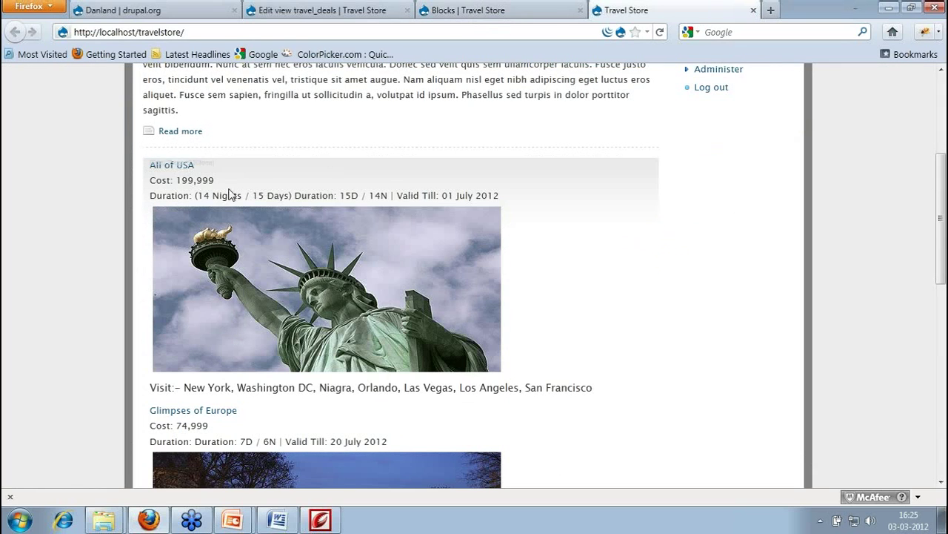
scroll(716, 288, up, 2)
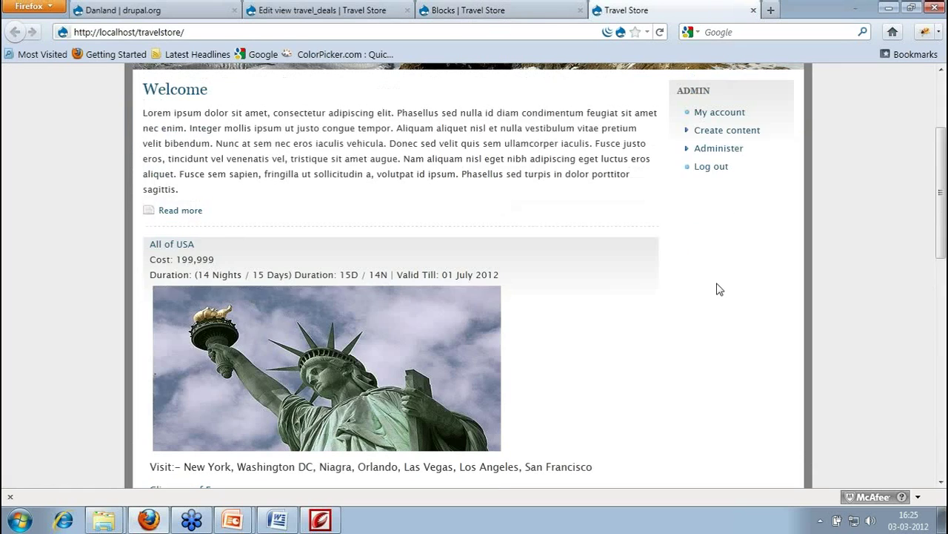
scroll(716, 288, up, 2)
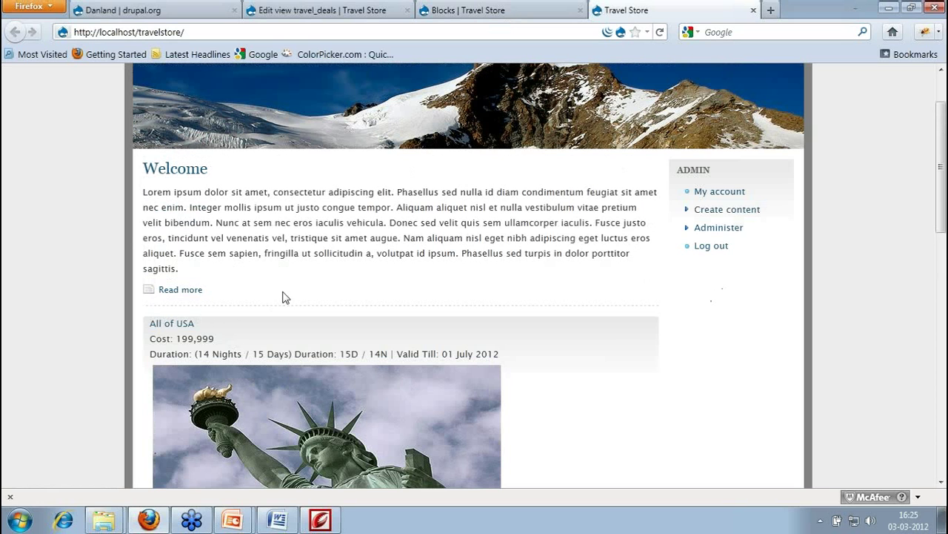
scroll(279, 290, down, 2)
scroll(279, 295, down, 4)
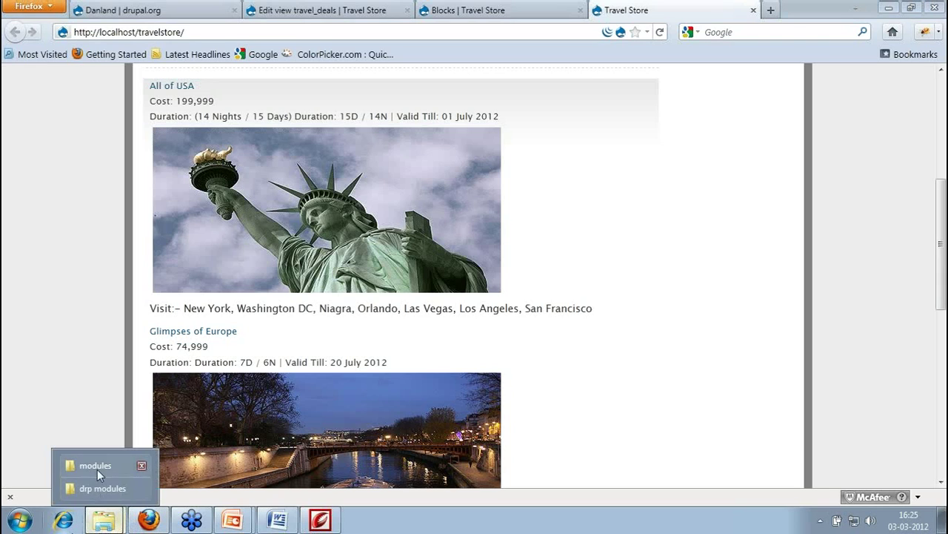
Copy the imageapi and imagecache archives from drp modules into sites/all/modules
click(97, 465)
click(260, 297)
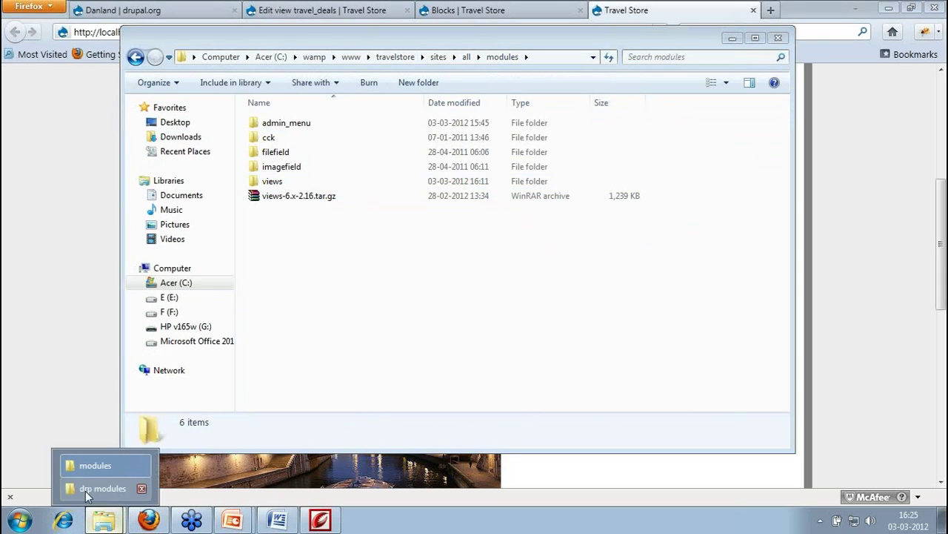
click(89, 489)
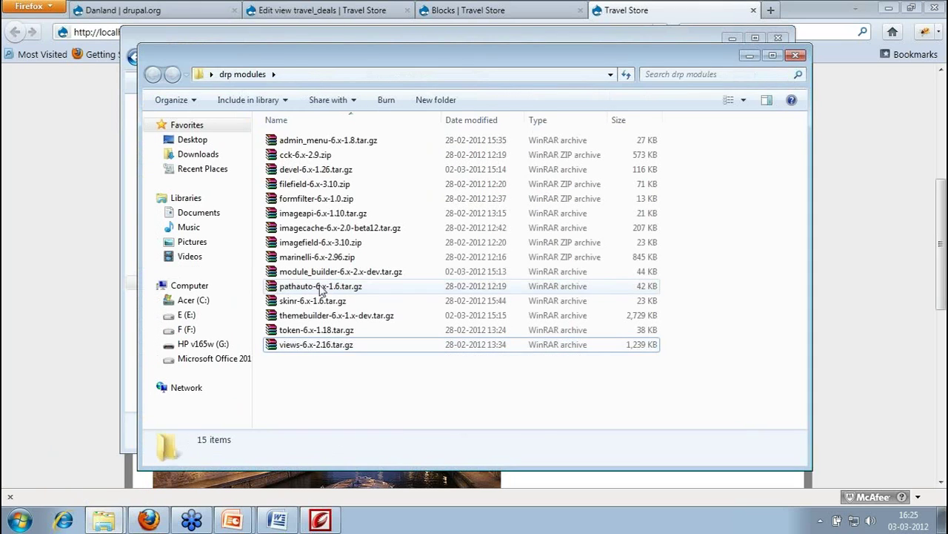
drag(315, 228, 309, 215)
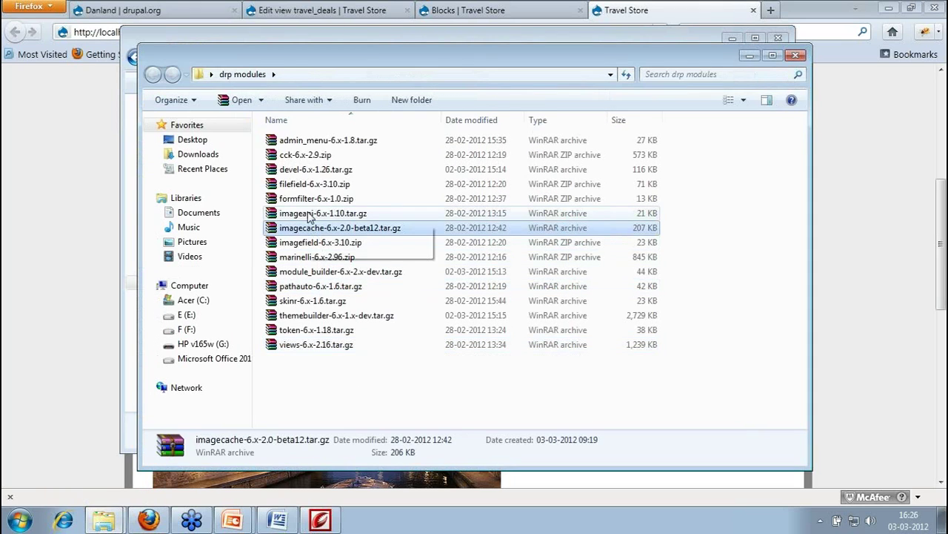
ctrl+click(310, 213)
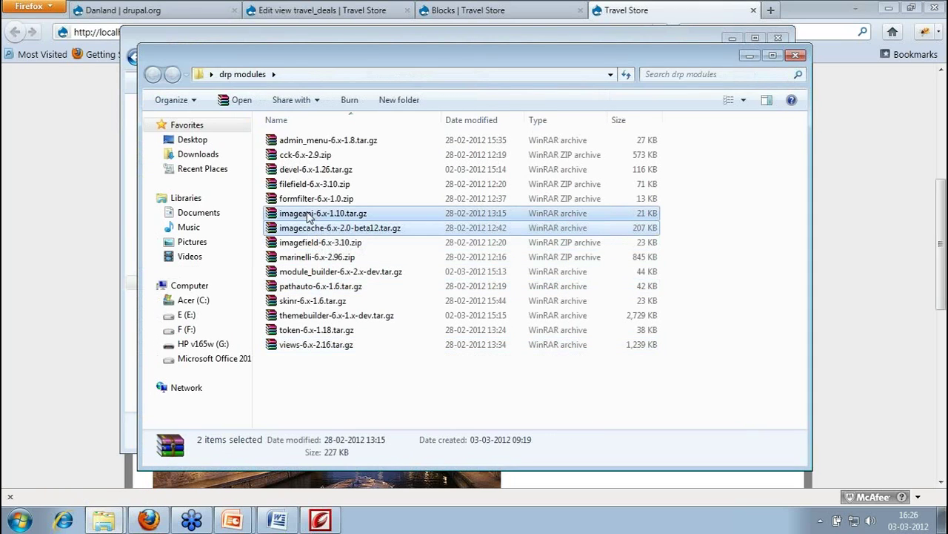
drag(310, 215, 308, 220)
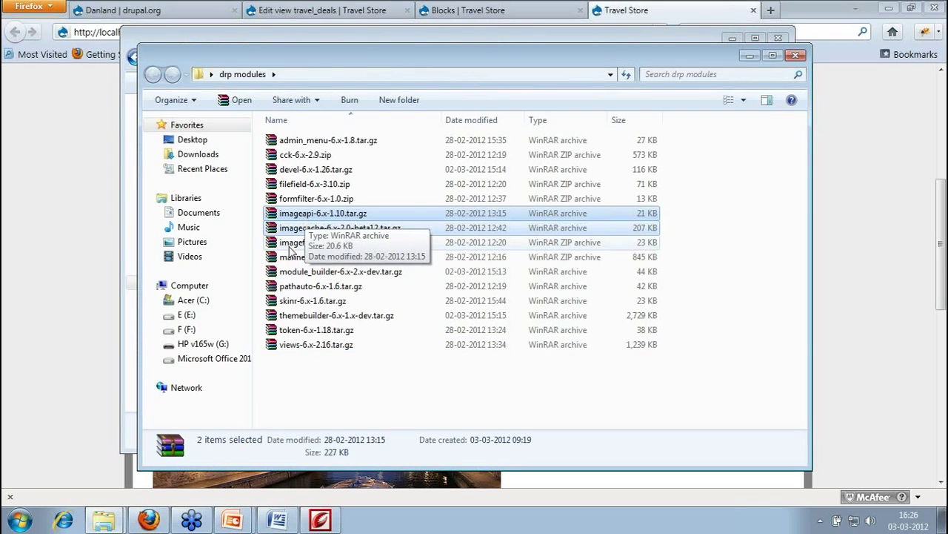
drag(305, 215, 107, 524)
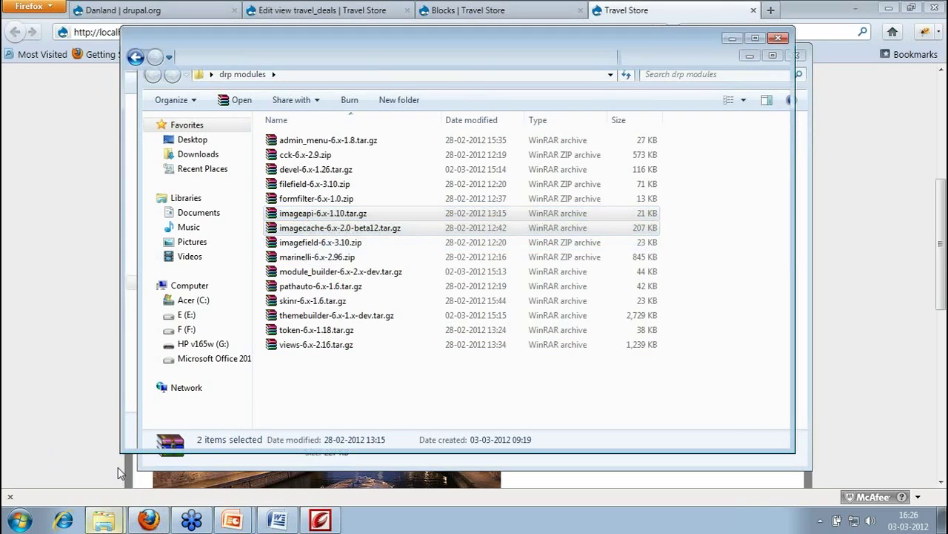
drag(107, 525, 287, 256)
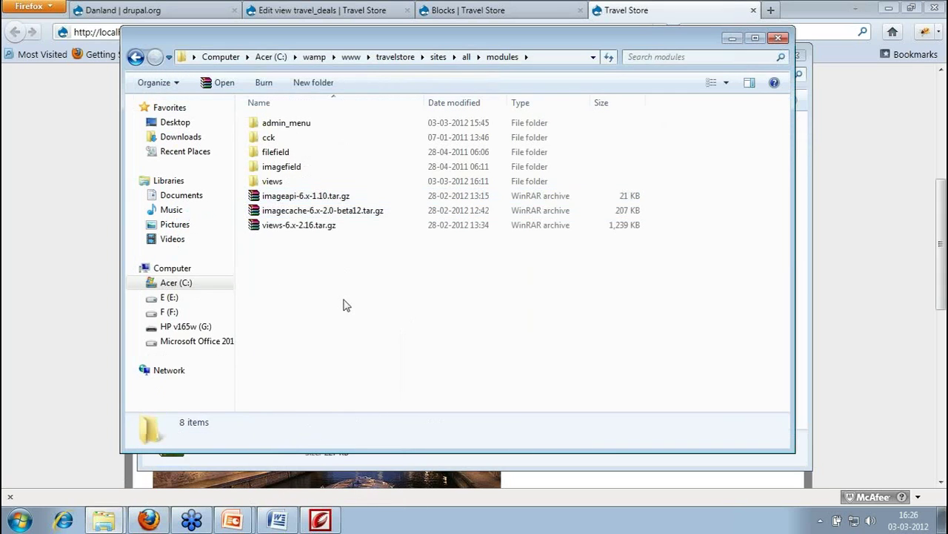
Extract both imageapi and imagecache archives into the modules folder
click(300, 211)
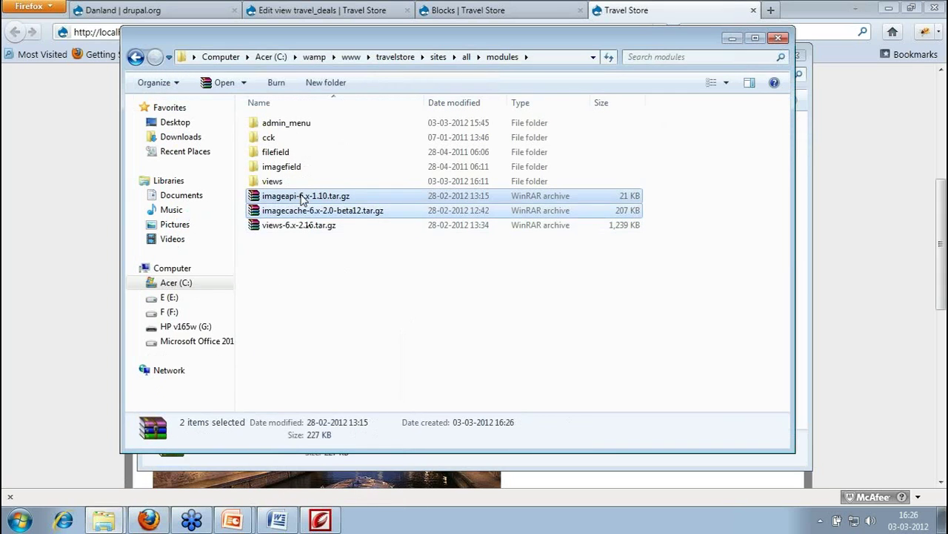
right_click(302, 198)
click(350, 286)
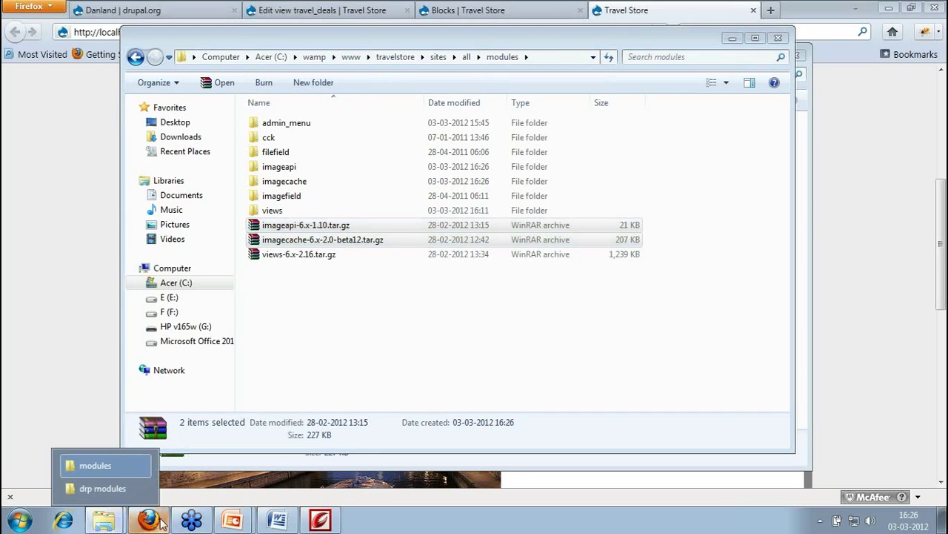
Go to Site building > Modules in Drupal in Firefox
click(160, 522)
scroll(353, 218, up, 5)
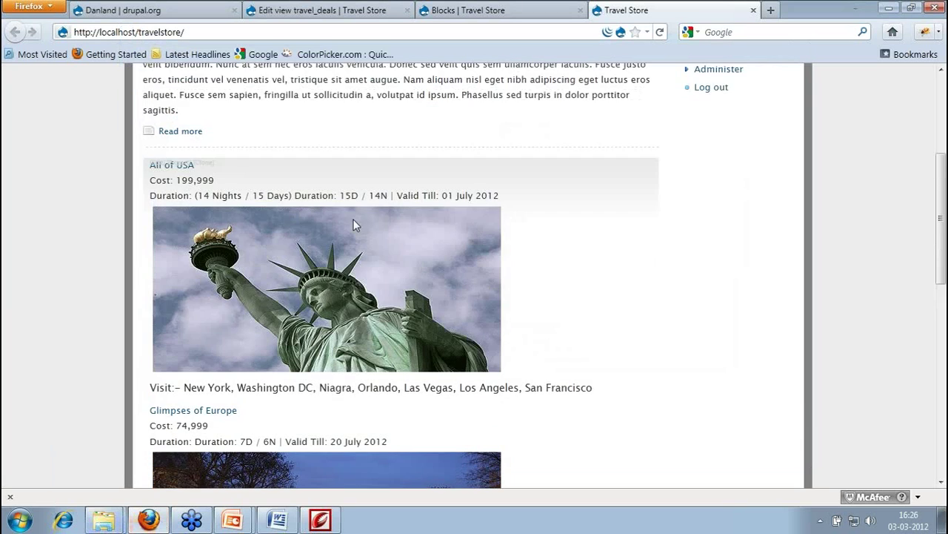
click(312, 9)
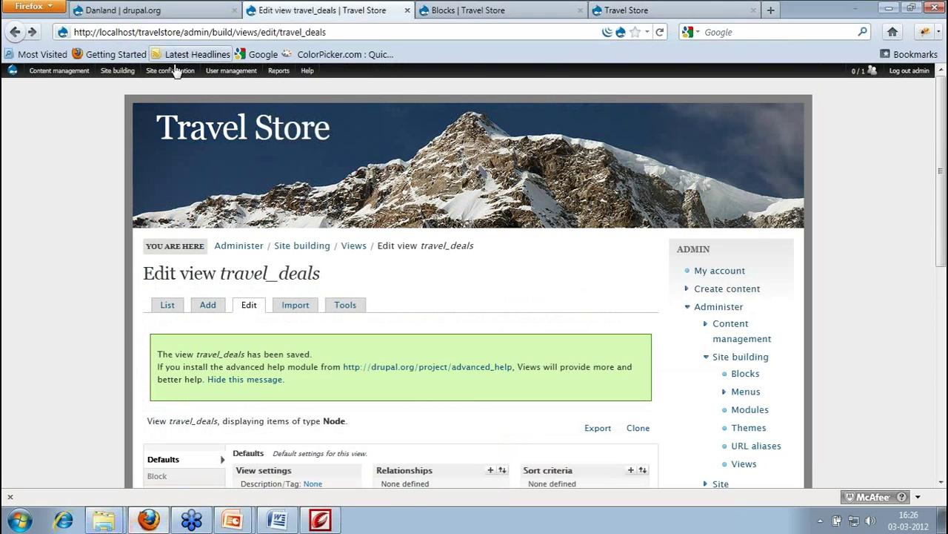
mouse_move(117, 70)
click(115, 113)
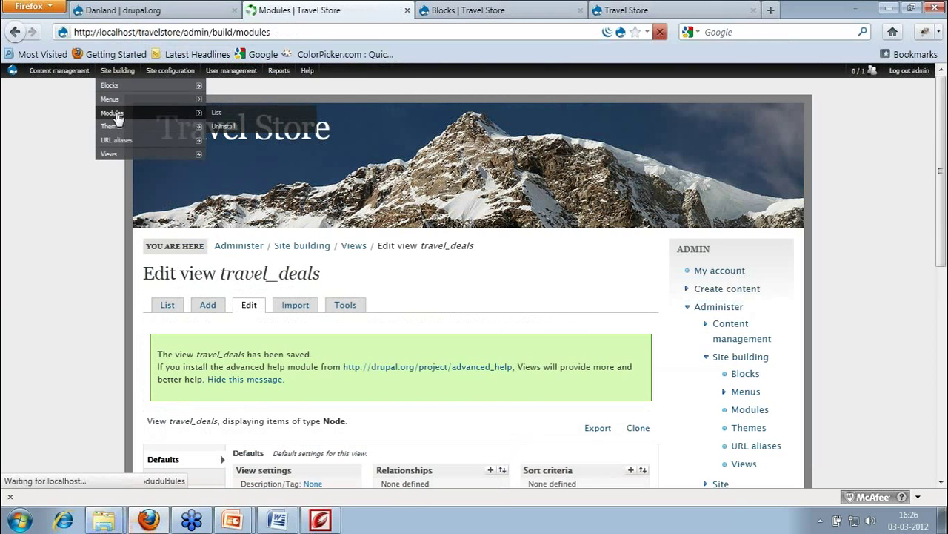